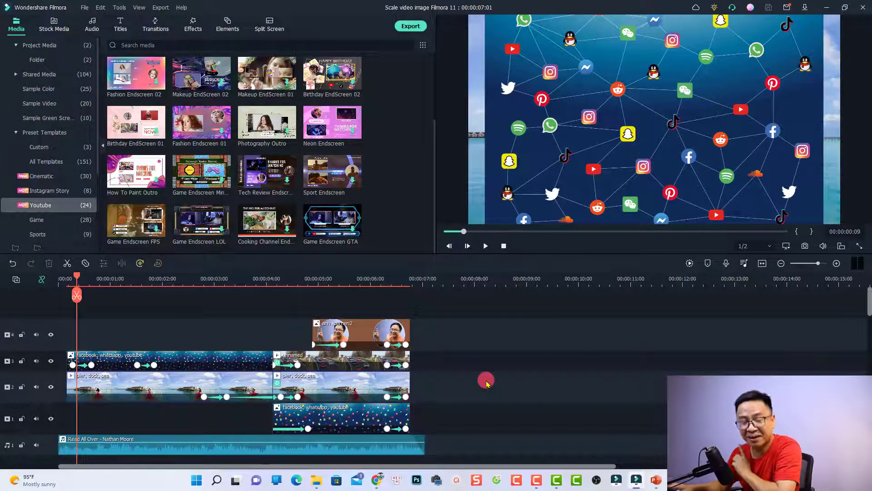
Delete all existing clips from the timeline
left_click(762, 263)
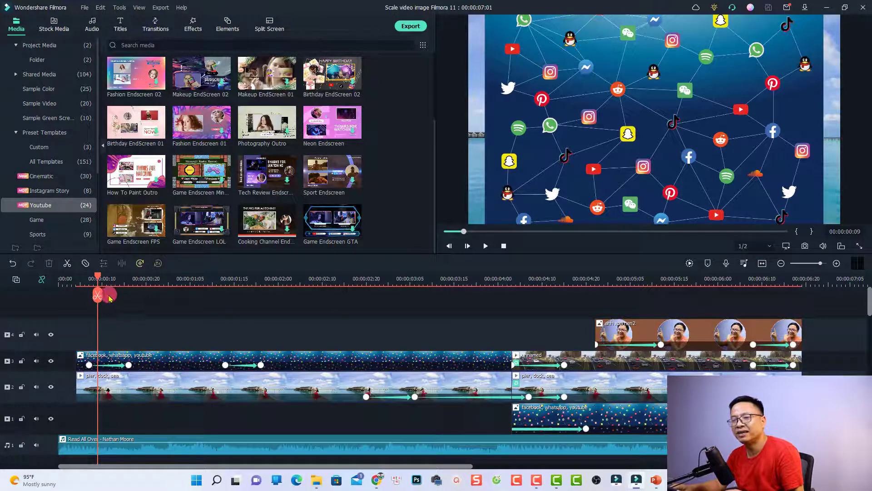
left_click_drag(98, 274, 516, 362)
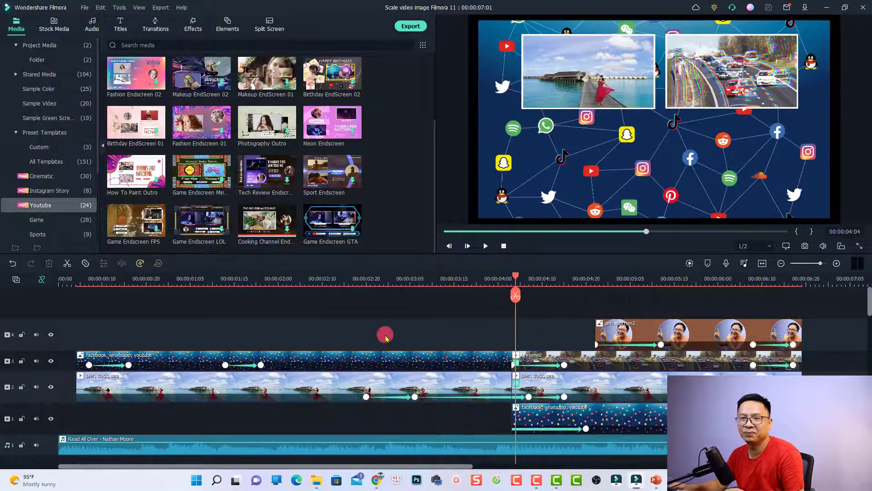
key("ctrl+a")
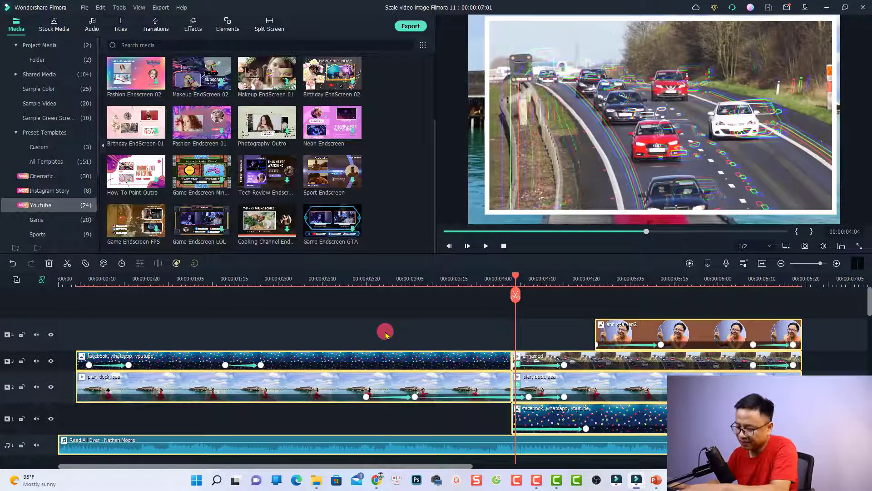
key("Delete")
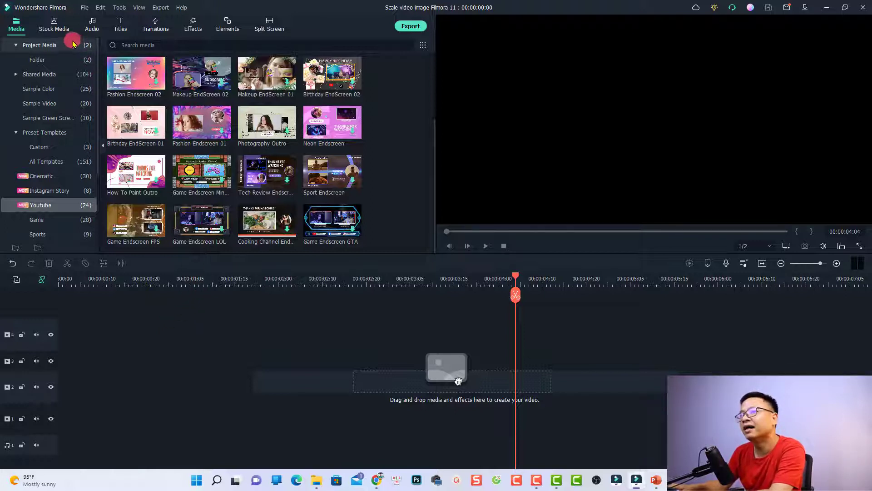
Add the downloaded pier, dock, sea stock clip to the start of video track 1 and fit the timeline to it
left_click(51, 28)
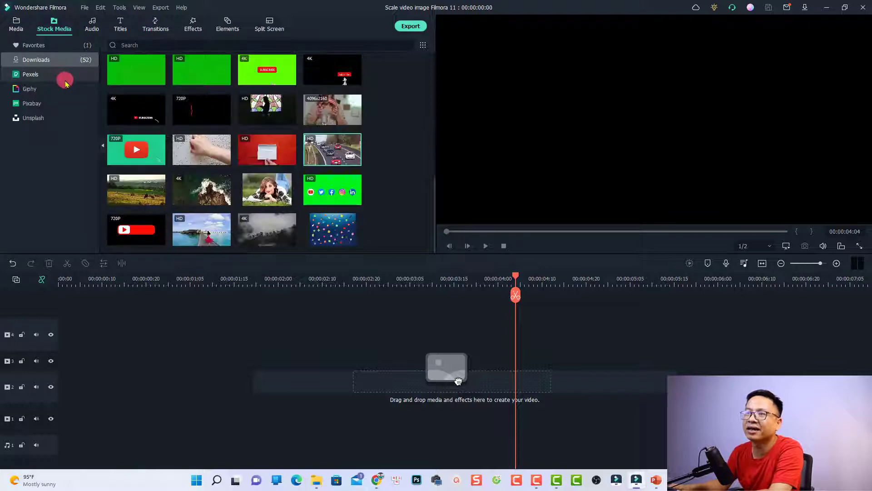
left_click(264, 203)
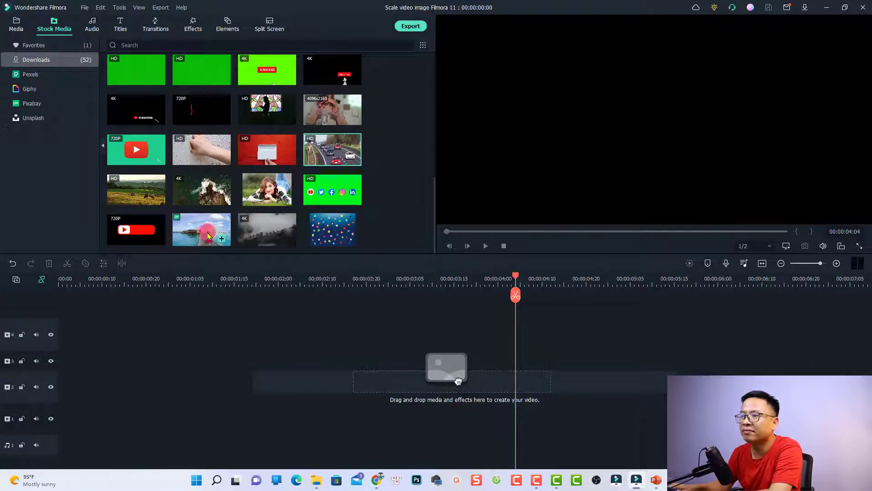
left_click_drag(202, 230, 50, 414)
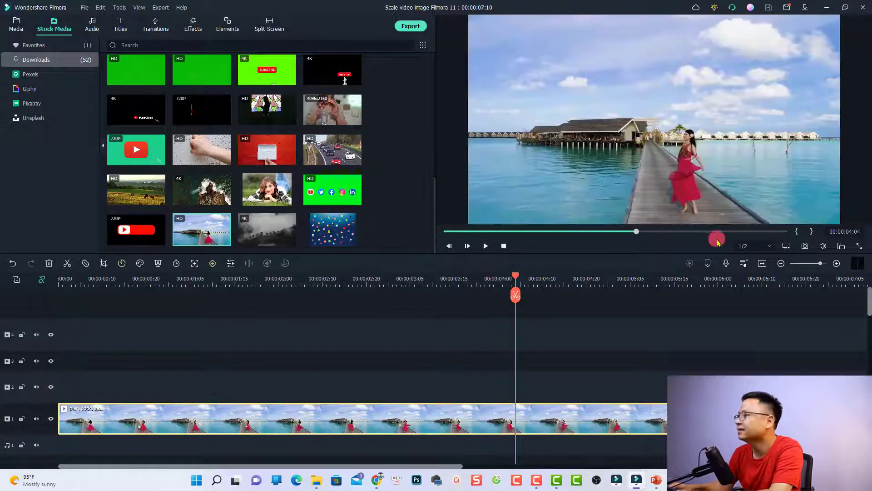
left_click(762, 263)
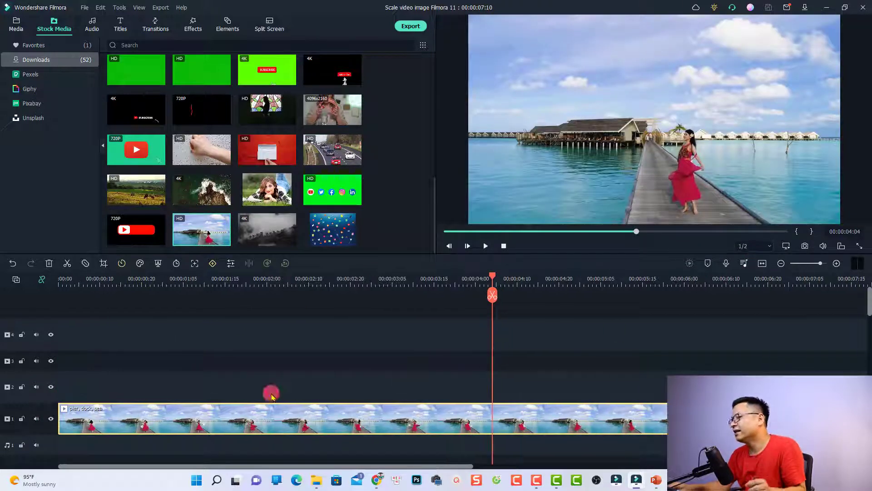
Play the pier clip from the beginning and return the playhead to the start
left_click(58, 284)
key("space")
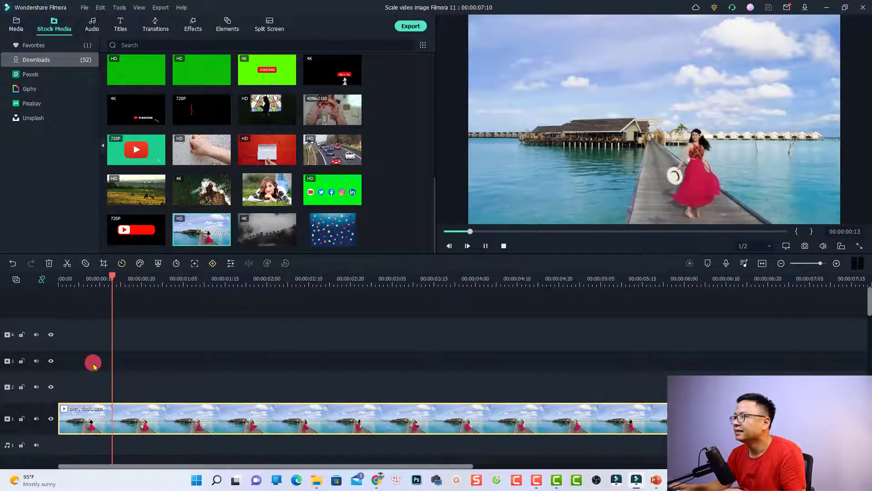
key("space")
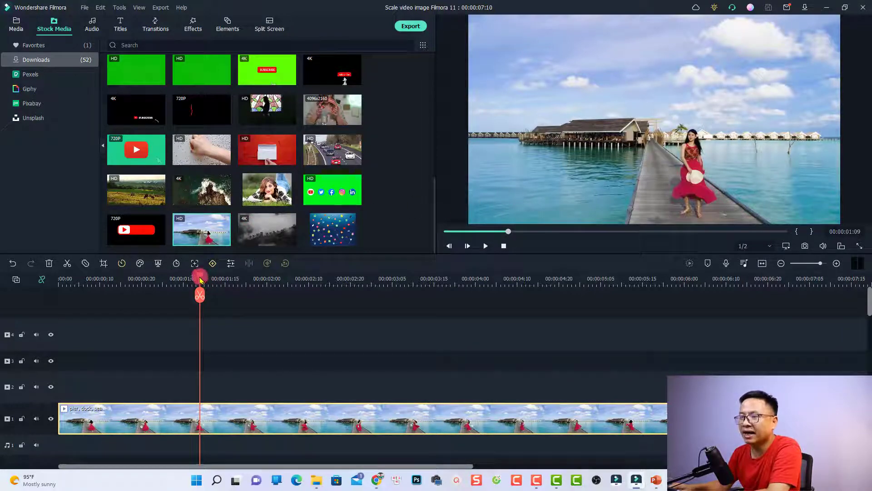
left_click_drag(200, 279, 37, 291)
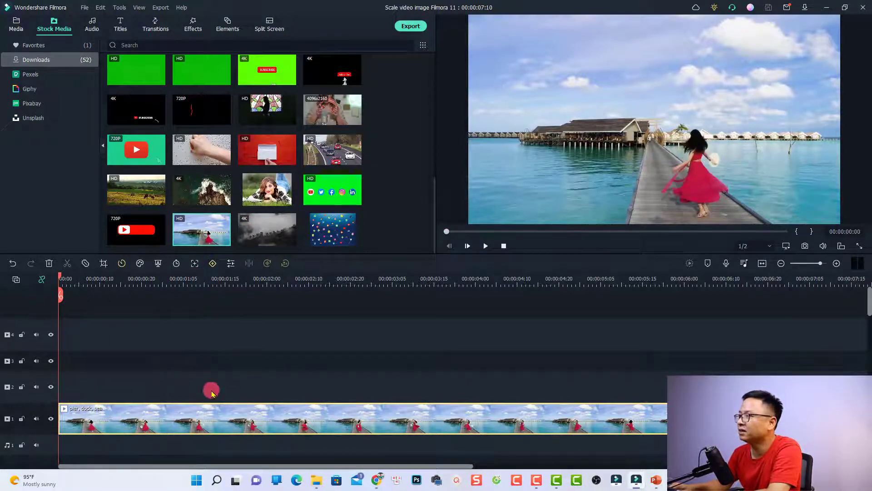
Set the pier clip's overall scale to 300% in its video transform settings and preview it
left_click(126, 420)
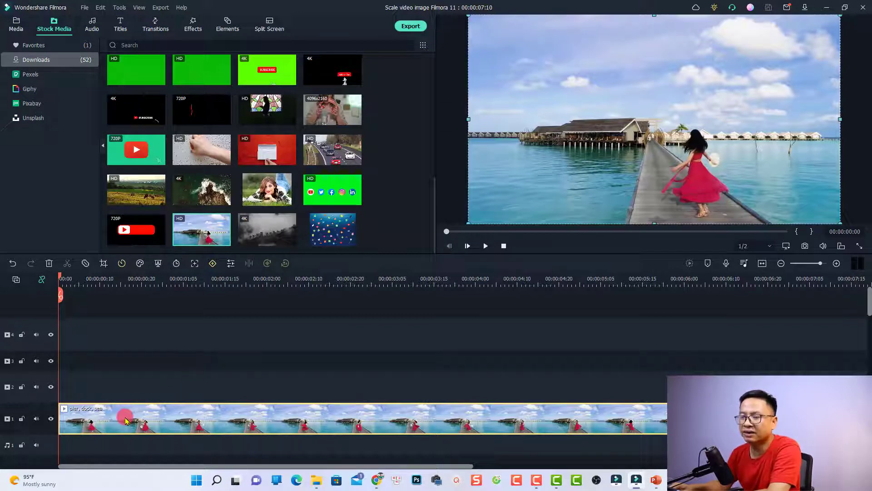
double_click(126, 420)
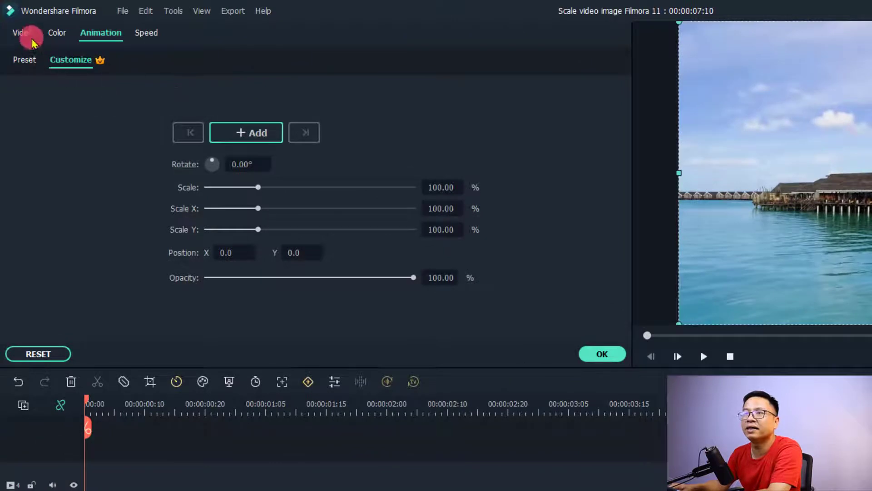
left_click(19, 35)
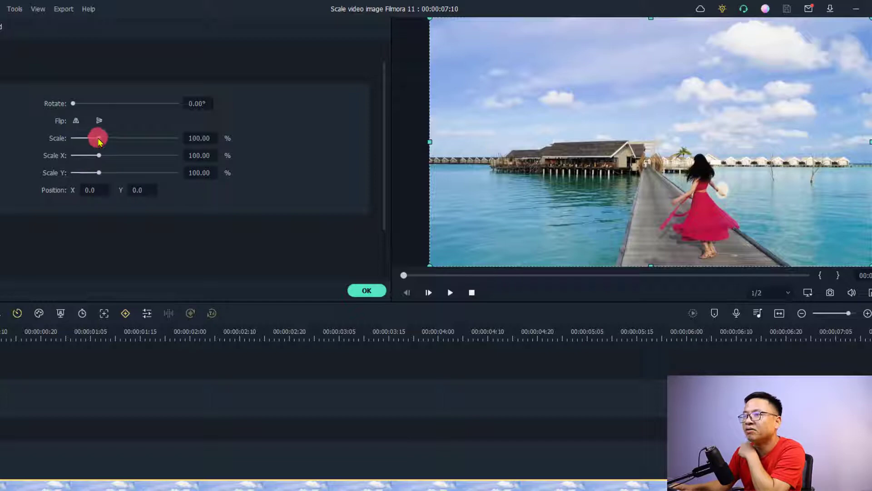
left_click_drag(98, 140, 133, 140)
left_click(197, 137)
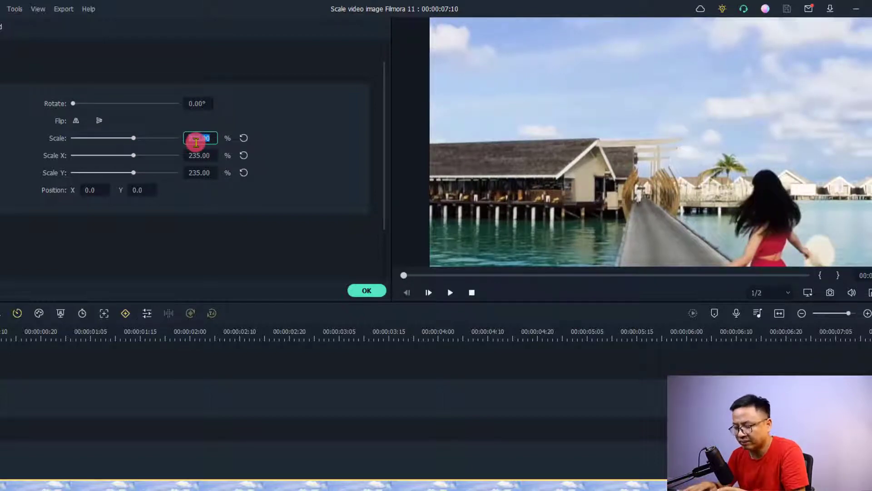
type("300")
key("Return")
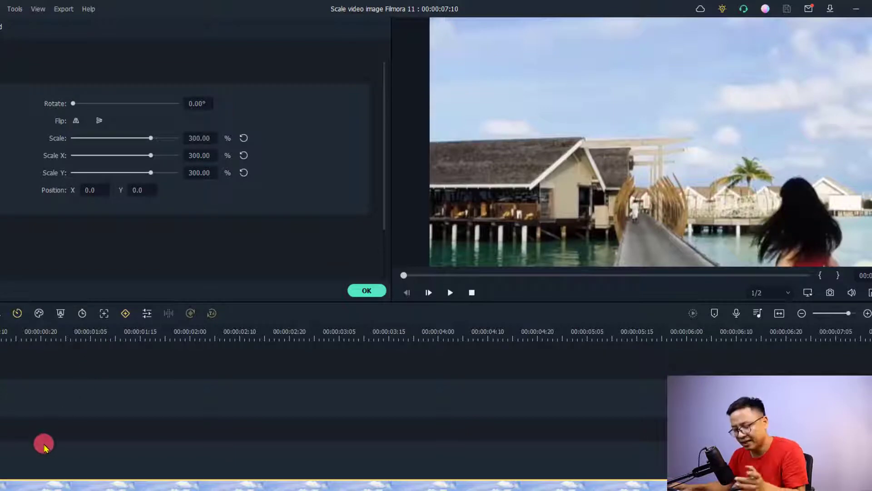
key("space")
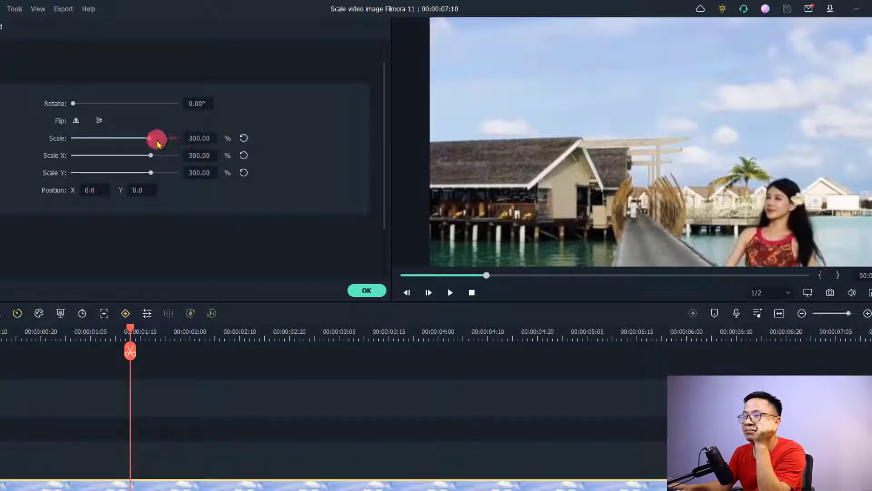
Reduce the pier clip's overall scale to 48% and preview the smaller picture
left_click_drag(151, 138, 86, 147)
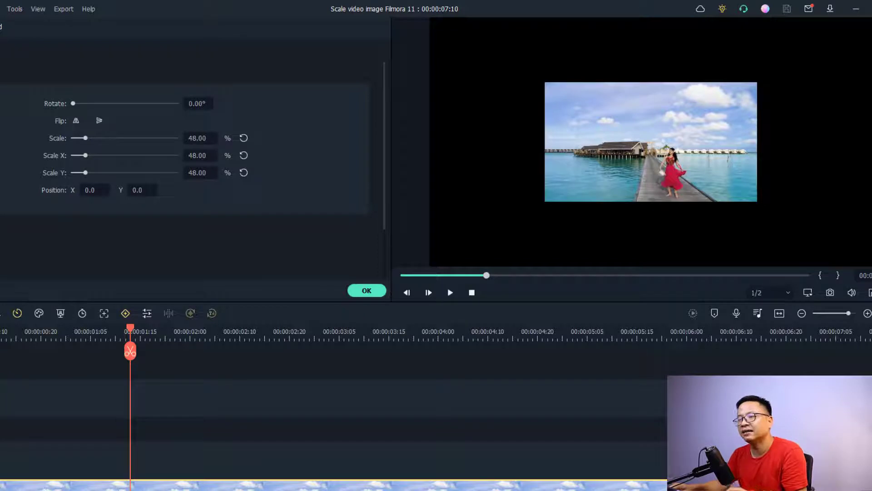
key("space")
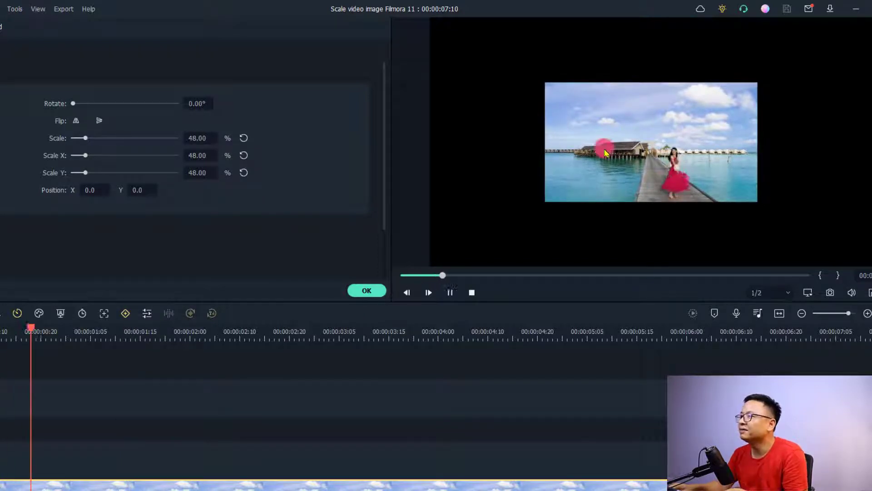
key("space")
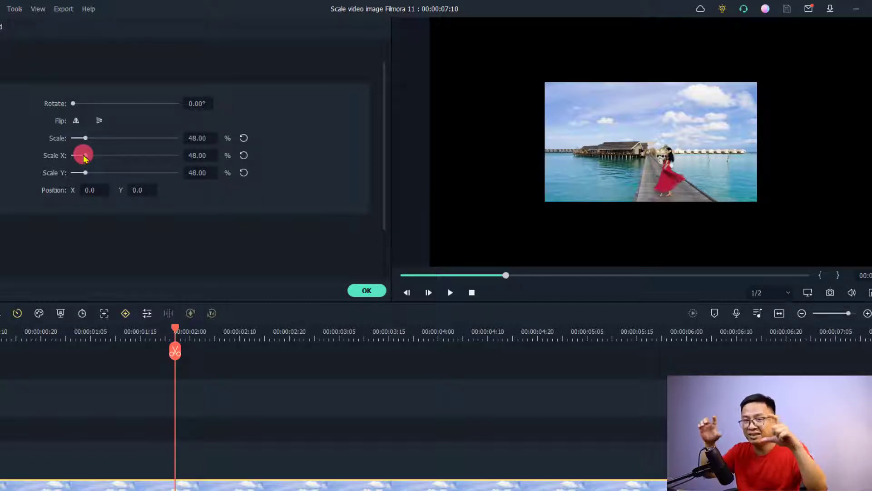
Stretch the pier clip horizontally by setting its X scale to 83%, and preview it from an earlier point
left_click_drag(84, 158, 94, 158)
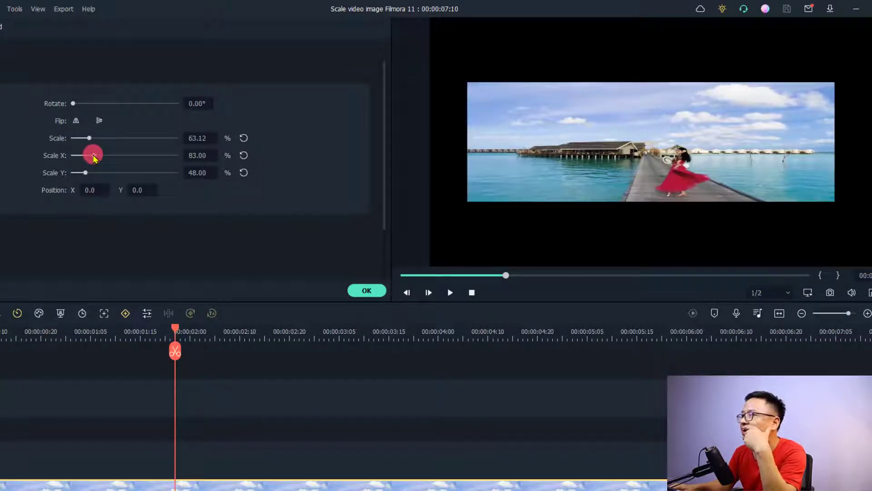
left_click(4, 338)
key("space")
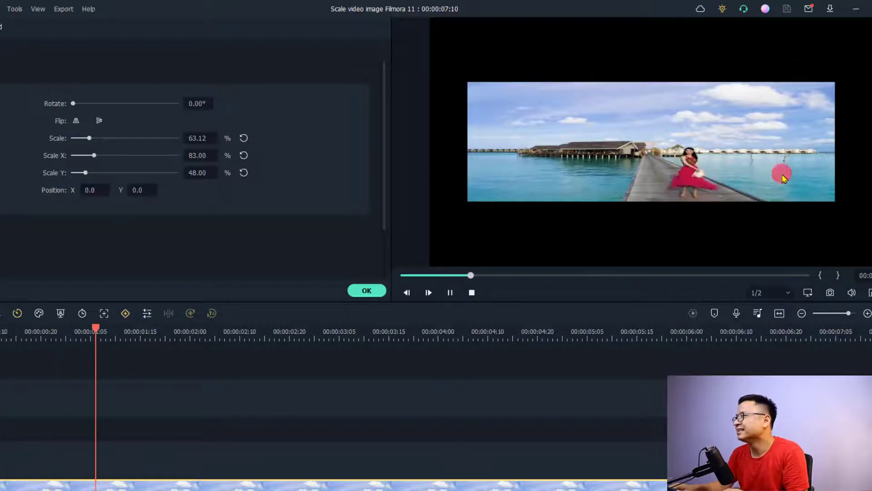
key("space")
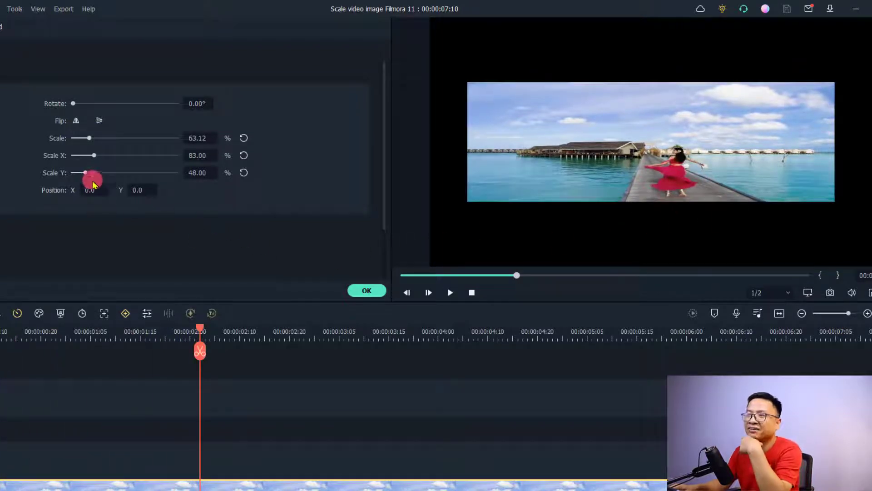
Set the pier clip's Y scale to 123%, and reset its scaling to 100% before confirming the transform settings
left_click_drag(86, 174, 106, 175)
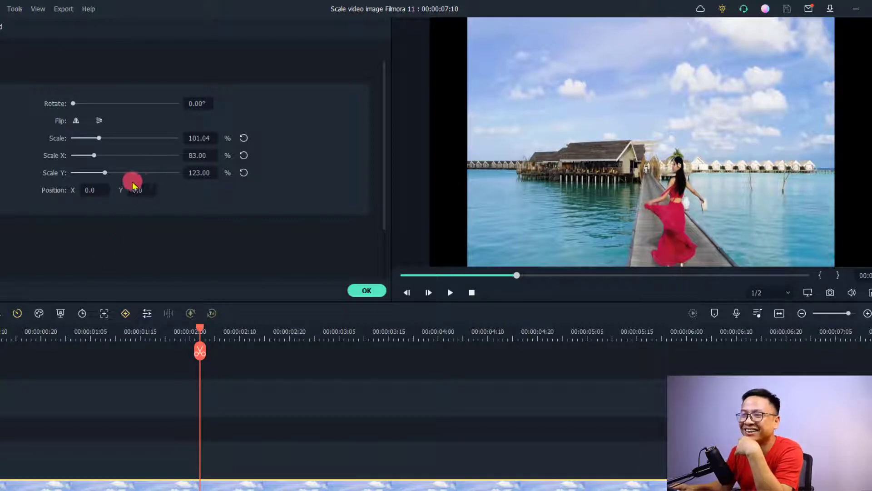
left_click(243, 138)
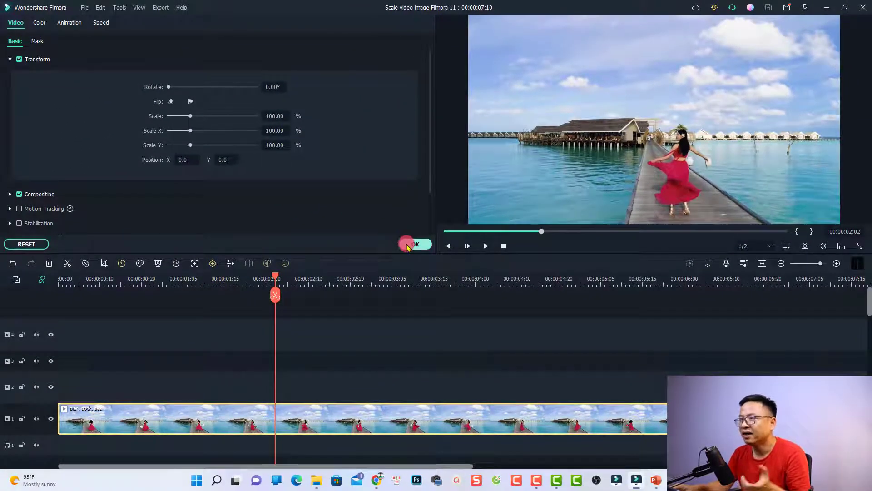
left_click(407, 246)
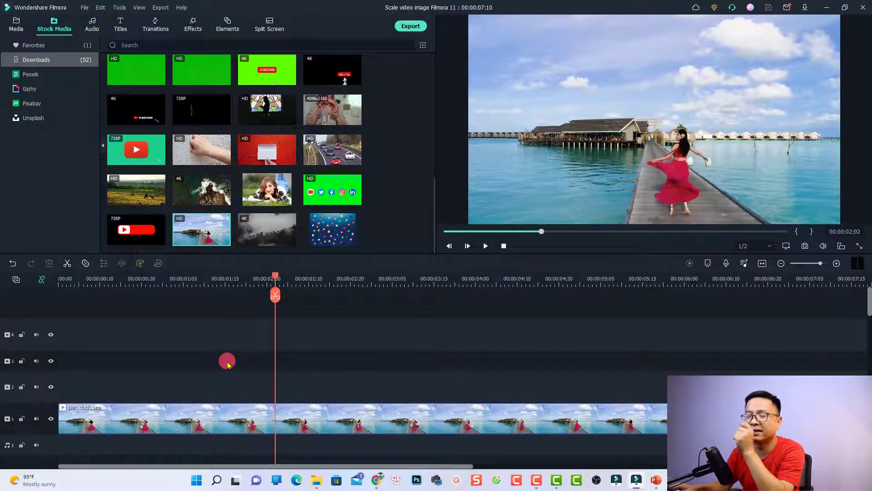
Reopen the pier clip's settings and resize it directly in the preview from its upper-right corner, to about 36.5% and back up to about 94%
left_click(223, 413)
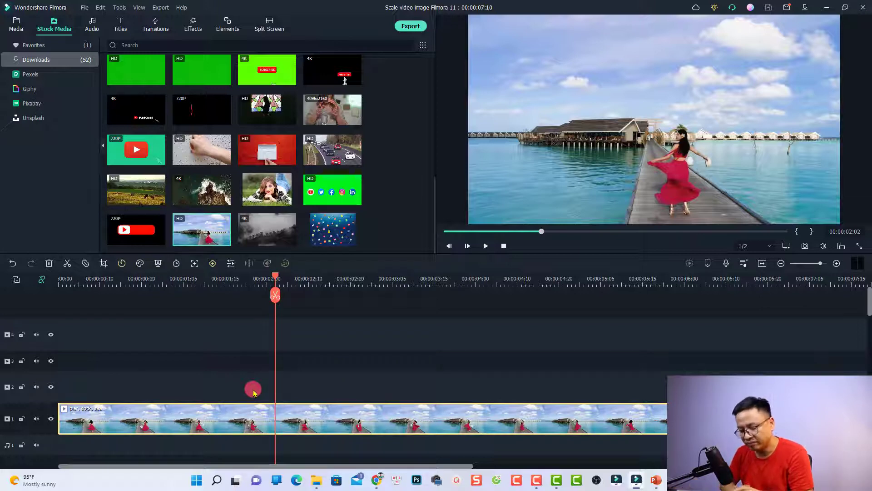
key("alt+e")
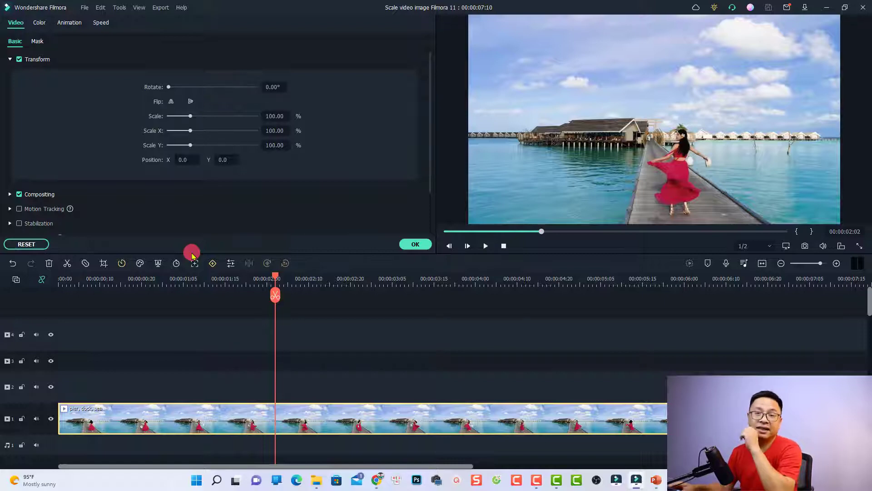
left_click(598, 145)
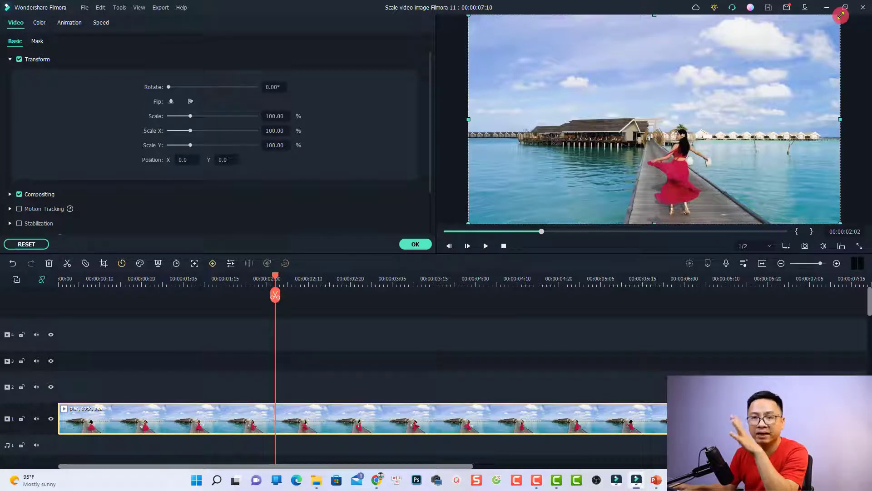
left_click_drag(840, 16, 601, 158)
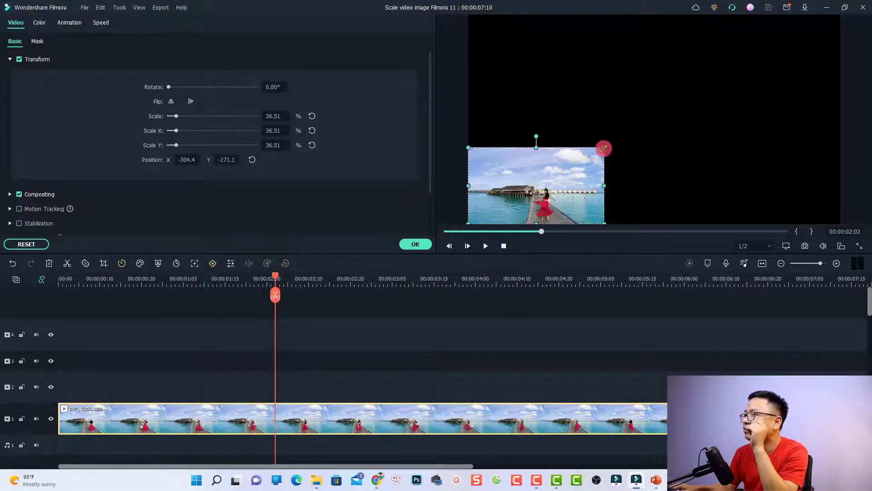
left_click_drag(603, 148, 819, 27)
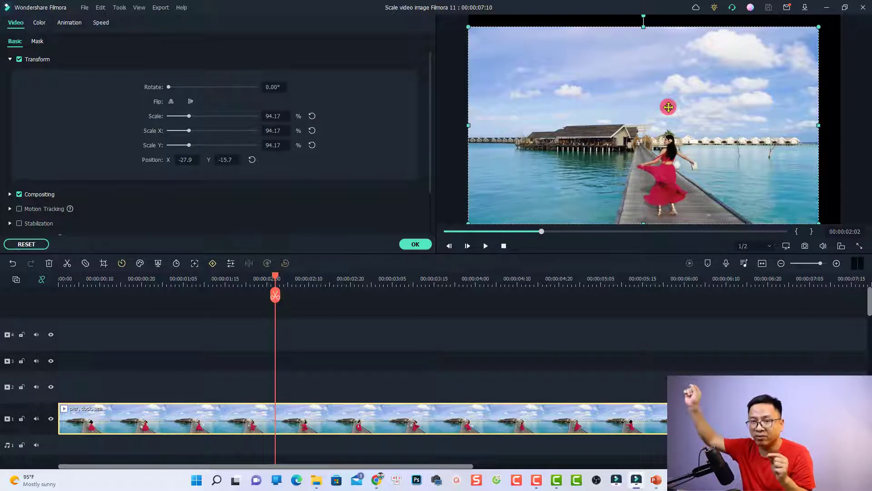
Set the preview zoom level to 10% and enlarge the pier clip from its upper-right corner to about 213% scale
right_click(628, 113)
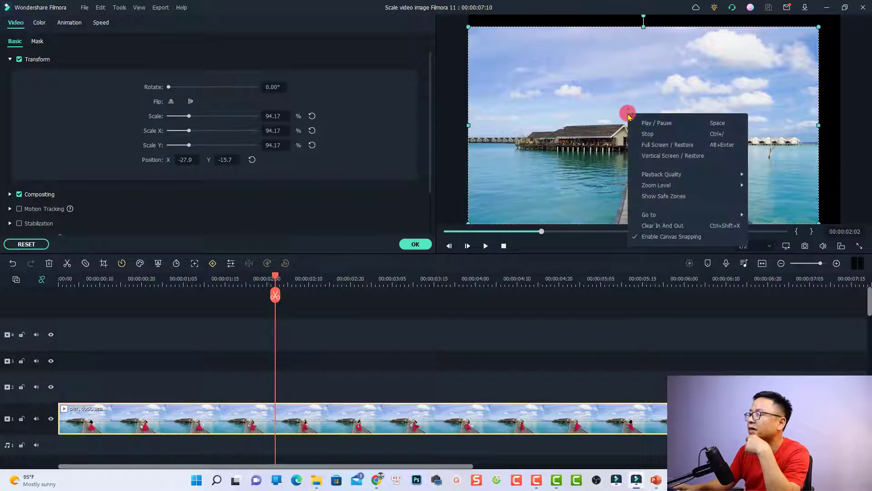
mouse_move(648, 186)
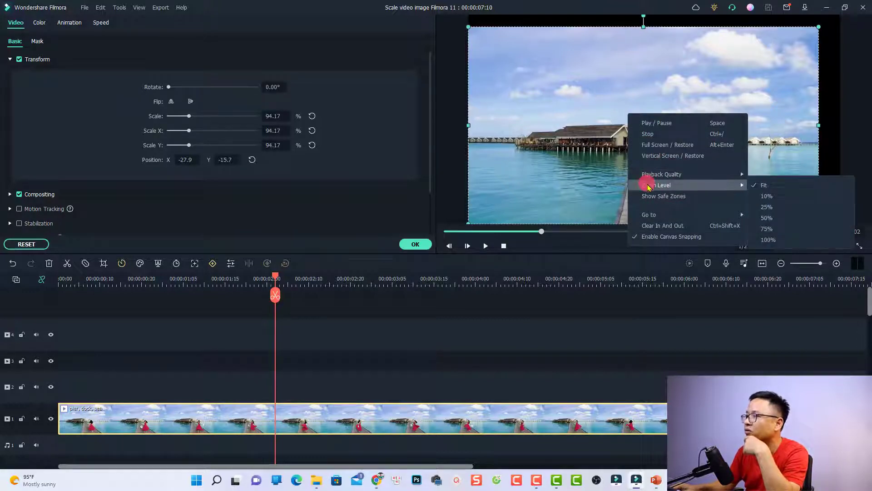
left_click(763, 196)
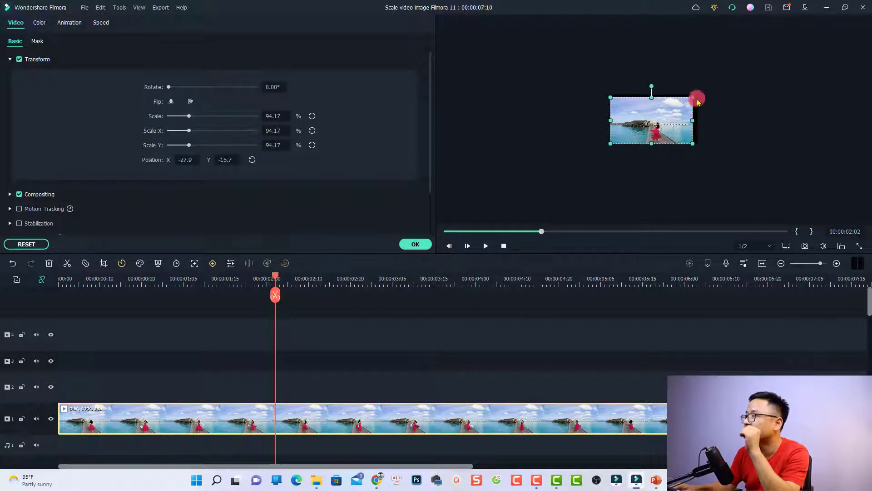
left_click_drag(692, 96, 772, 38)
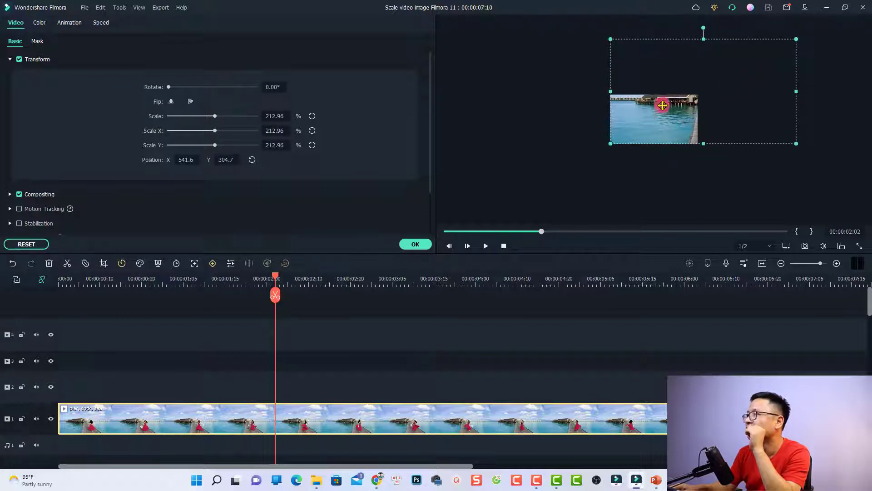
Confirm the pier clip's transform settings and set the preview zoom level back to fit the preview area
left_click(415, 244)
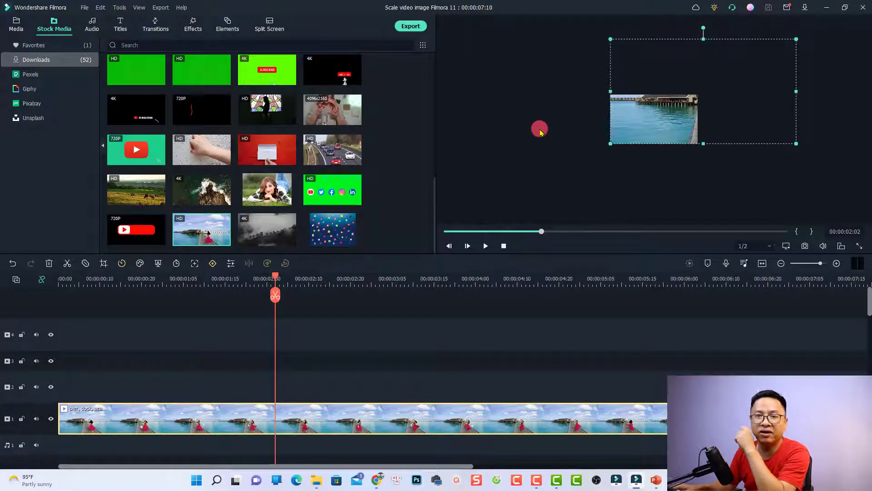
right_click(540, 131)
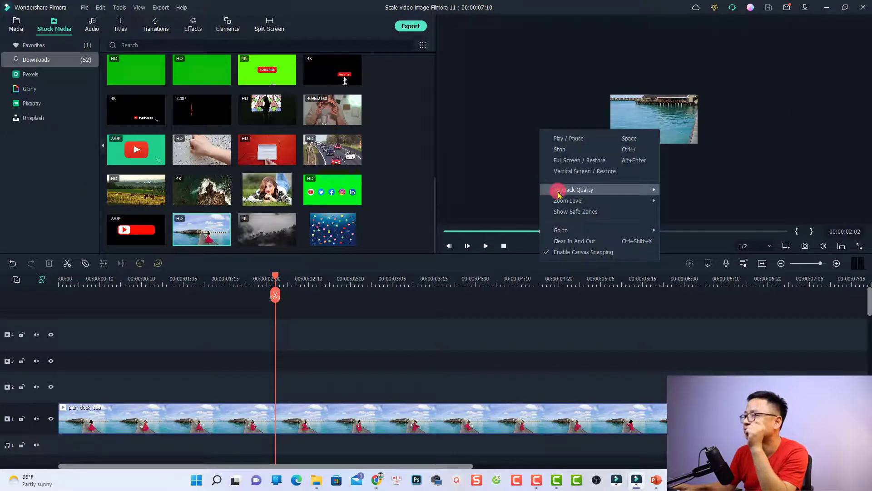
mouse_move(568, 201)
left_click(672, 200)
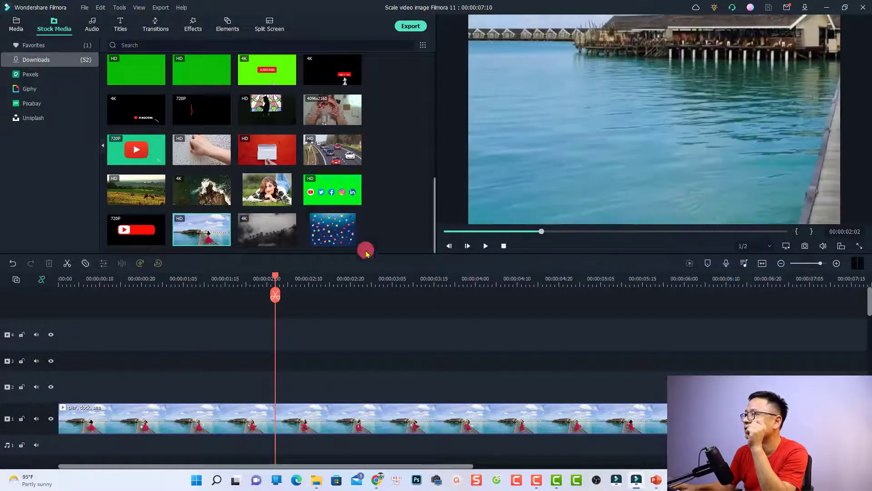
Play the enlarged pier clip from the beginning of the timeline
left_click(59, 282)
key("space")
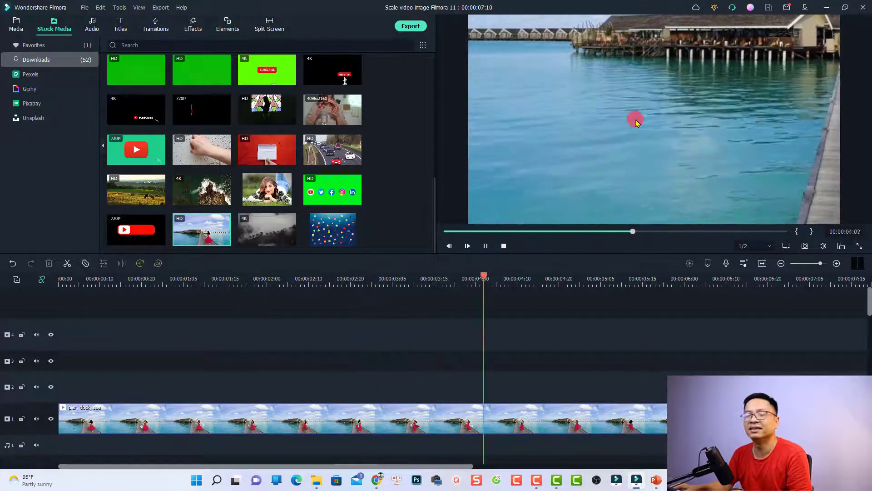
key("space")
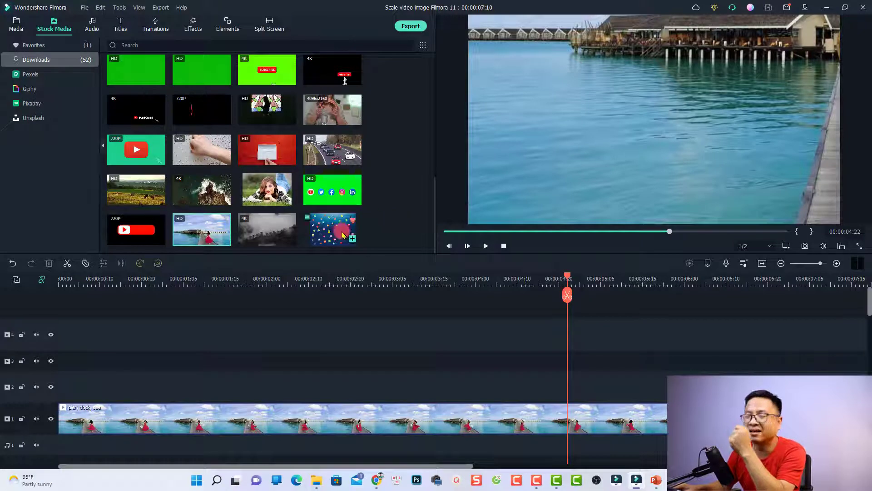
Delete the effects applied to the pier clip and preview it from near the start
left_click(249, 417)
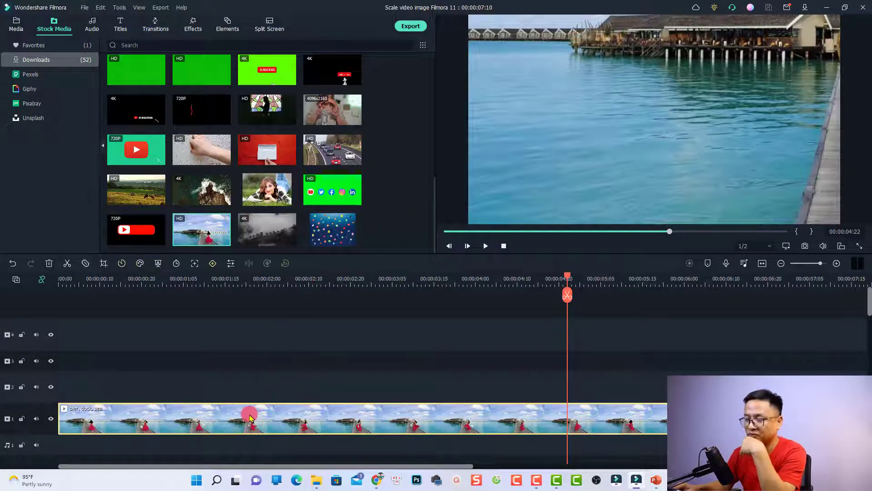
right_click(250, 417)
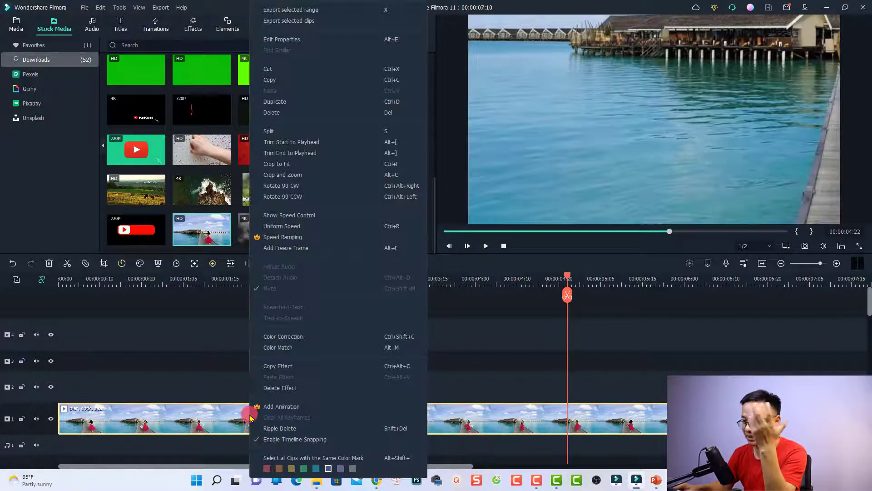
left_click(278, 388)
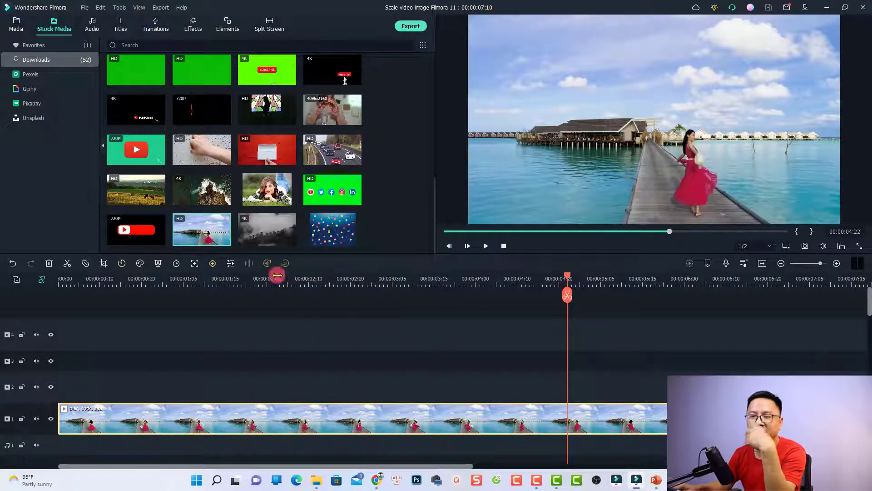
left_click(64, 283)
key("space")
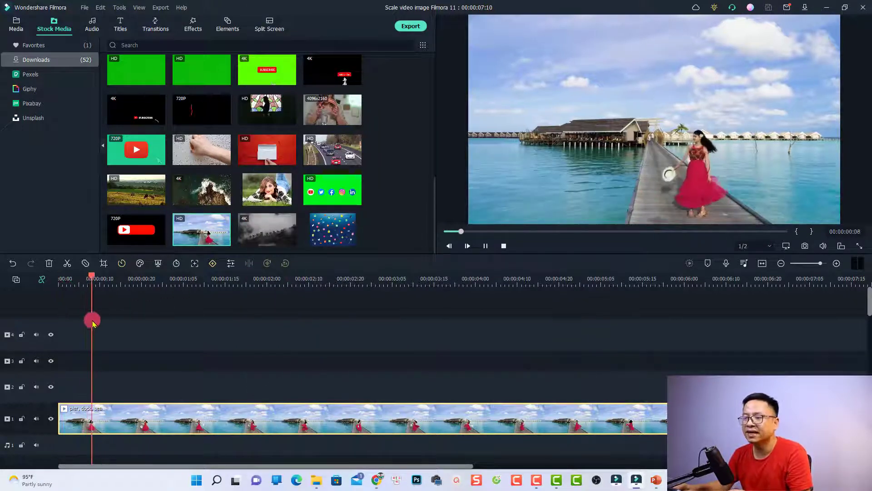
key("space")
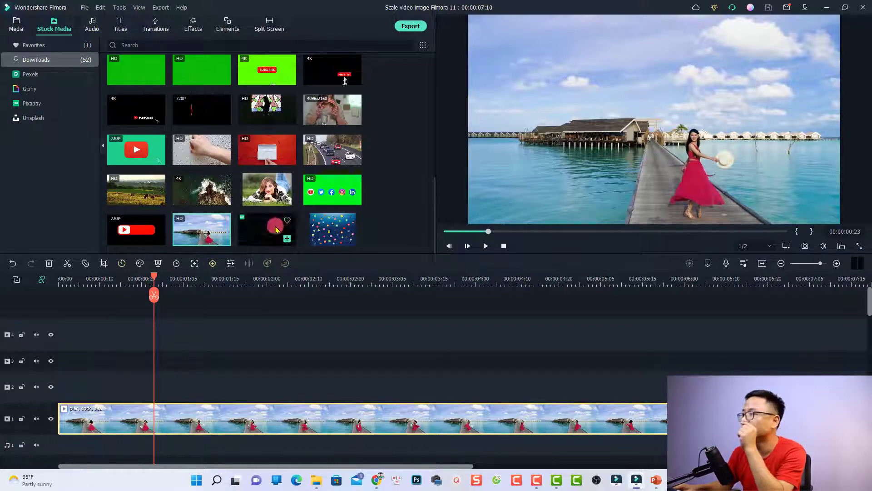
Add a custom animation keyframe to the pier clip at 00:00:00:24 and another at 00:00:01:01 with 136% scale, and confirm
mouse_move(155, 286)
left_mouse_down()
mouse_move(133, 283)
mouse_move(159, 299)
left_mouse_up()
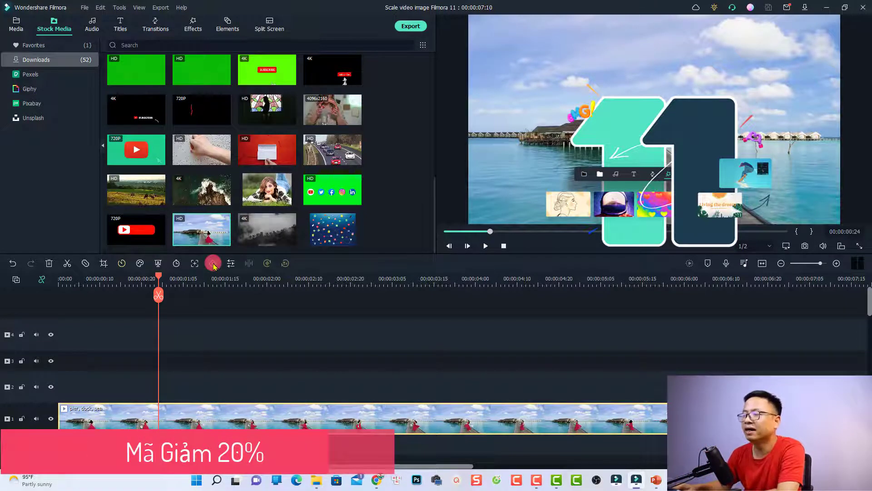
left_click(212, 263)
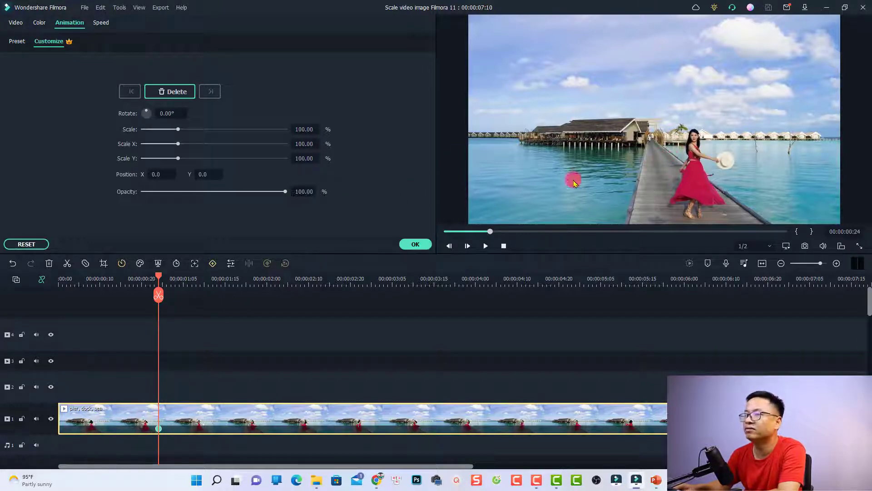
left_click_drag(160, 277, 167, 294)
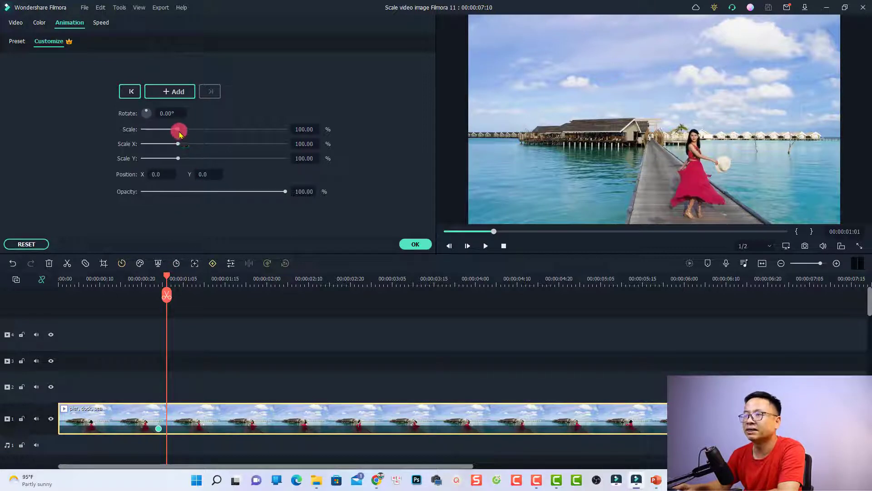
left_click(51, 46)
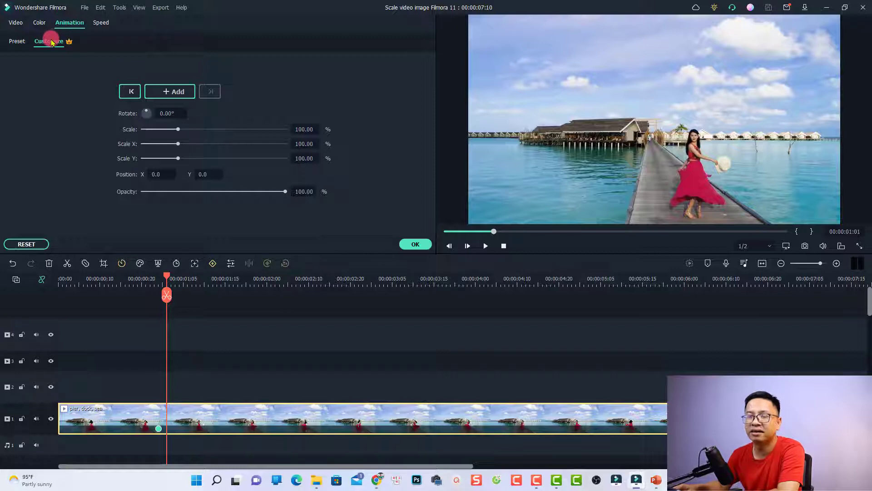
left_click(175, 92)
left_click_drag(177, 129, 191, 131)
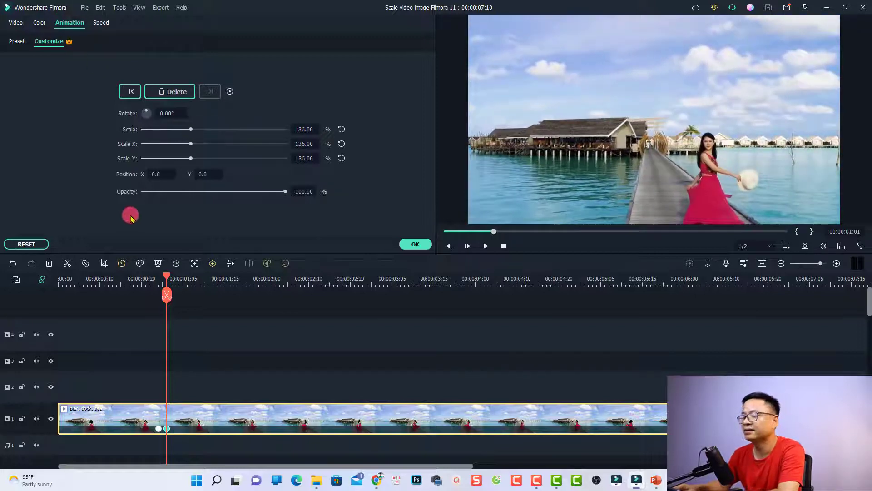
left_click(414, 243)
Preview the pier clip's zoom-in animation from 00:00:00:20
left_click(141, 279)
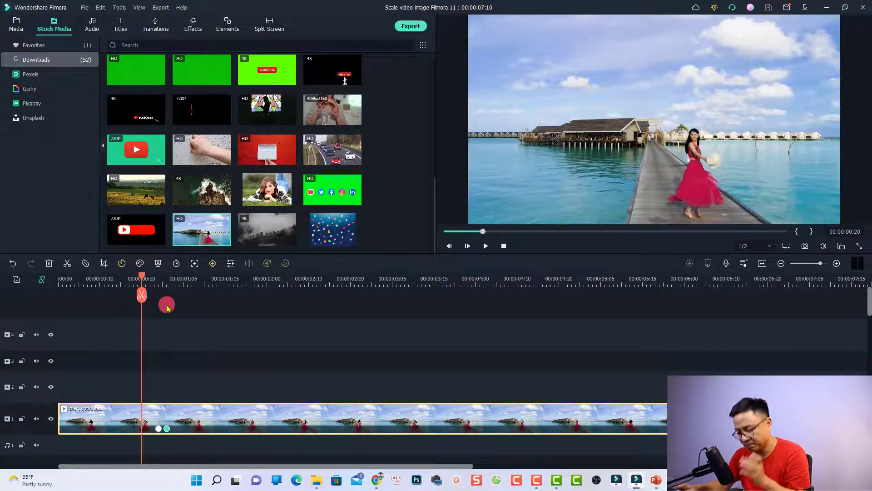
key("space")
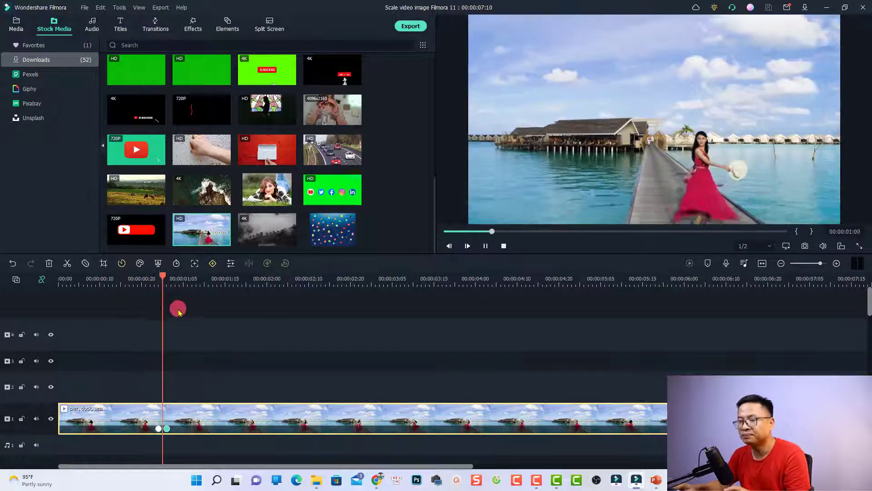
key("space")
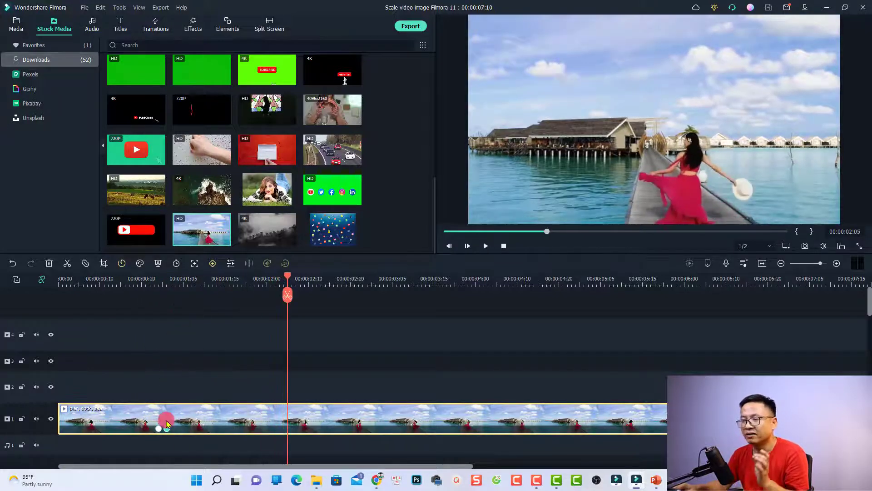
Slow the zoom-in by moving its second keyframe to 00:00:01:06, and preview it from just before the first keyframe
left_click_drag(166, 429, 187, 428)
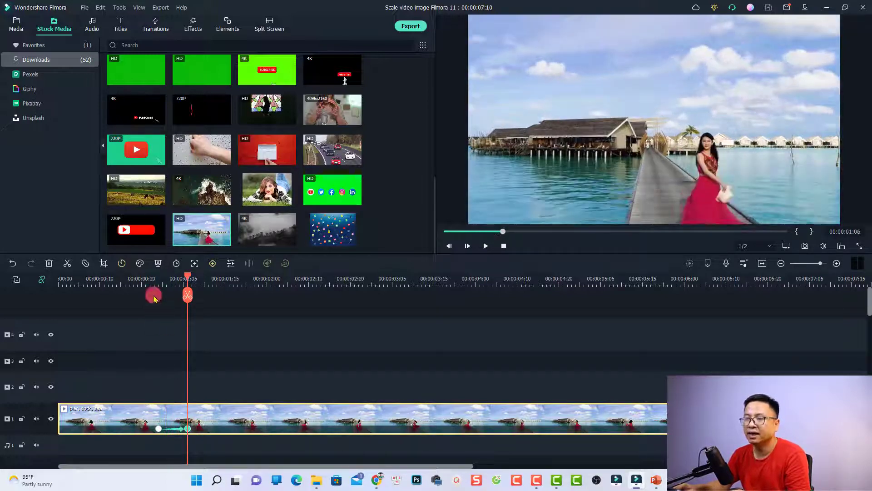
left_click_drag(153, 291, 141, 278)
key("space")
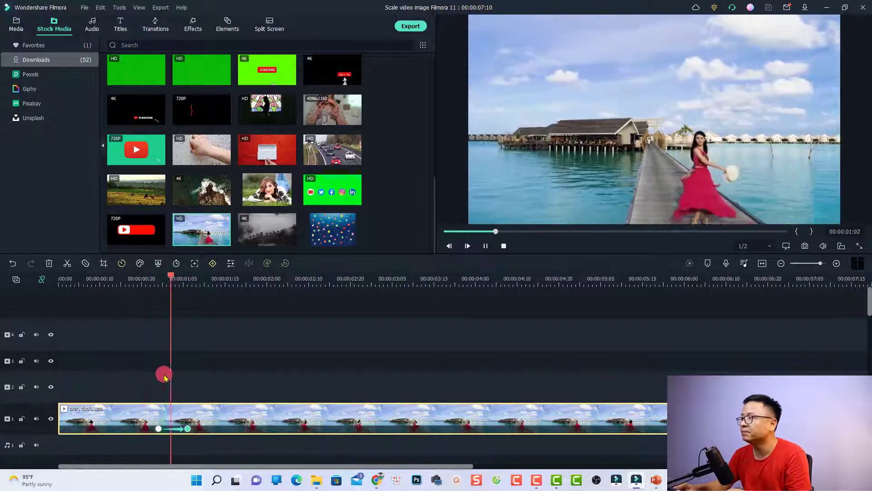
key("space")
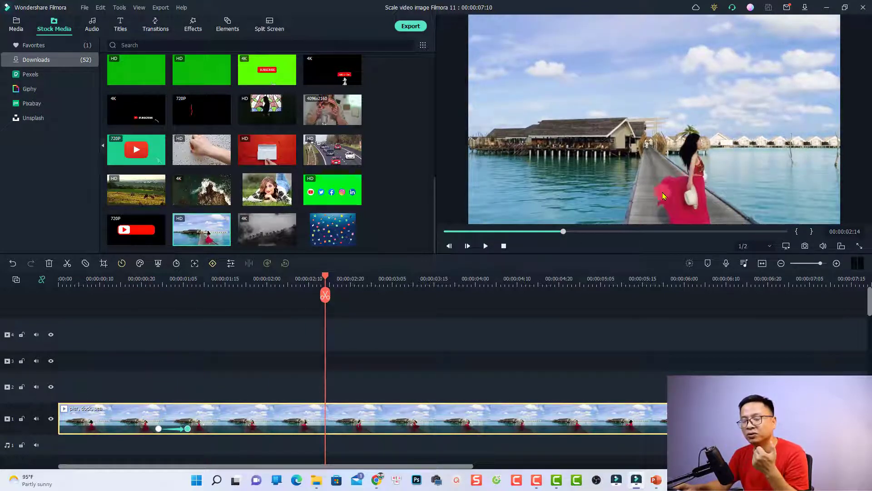
Create a zoom-out on the pier clip with a keyframe at 00:00:02:14 and the scale reset to 100% at 00:00:02:17
left_click(213, 263)
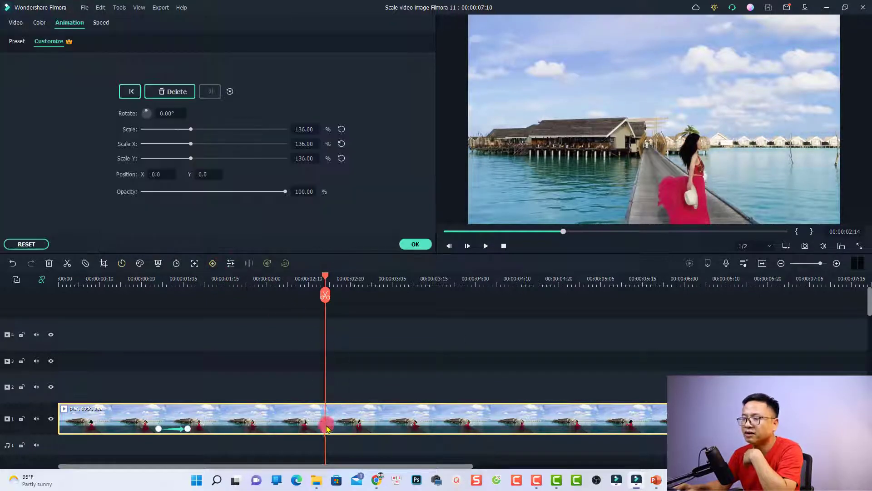
left_click(334, 280)
left_click_drag(336, 280, 340, 281)
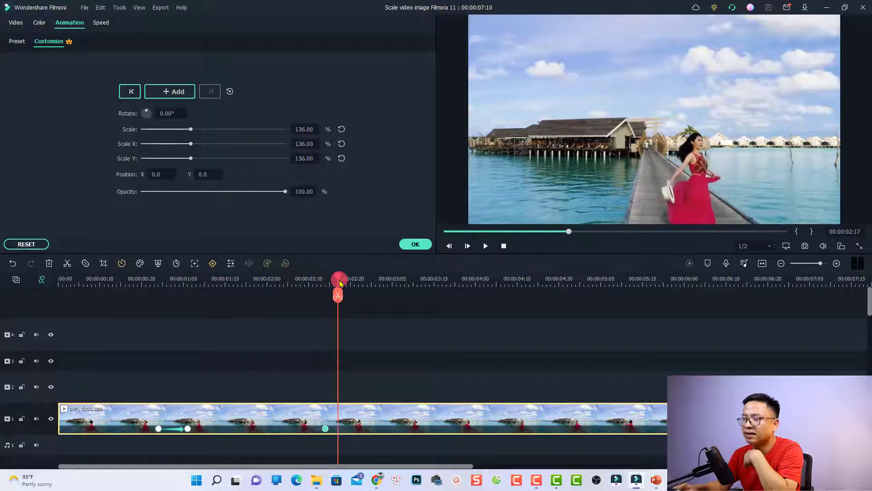
left_click(342, 130)
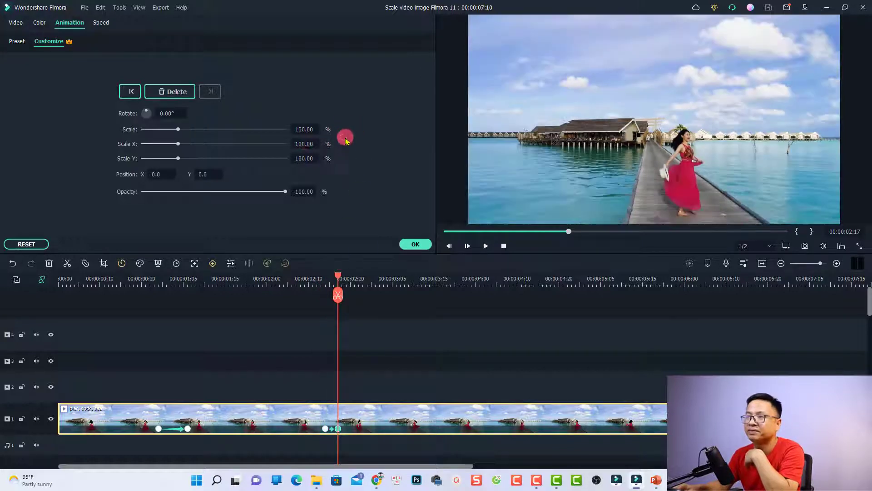
Preview the pier clip's zoom-out animation from 00:00:02:10
left_click(308, 279)
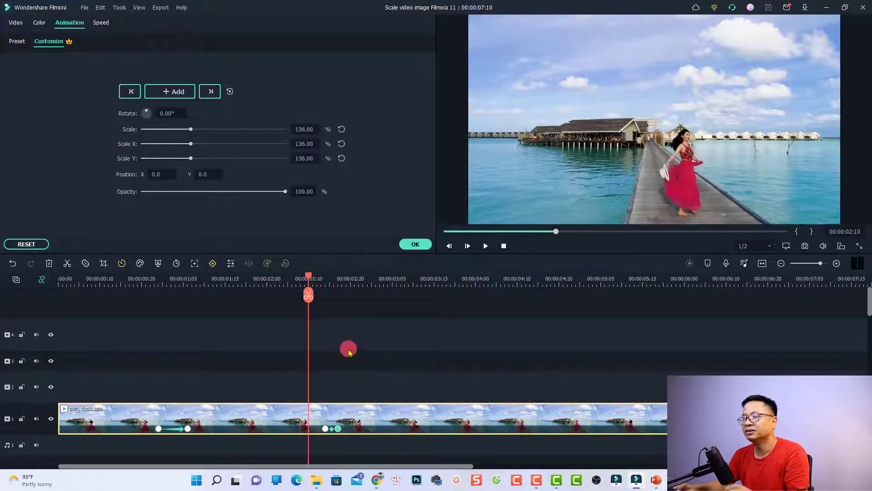
key("space")
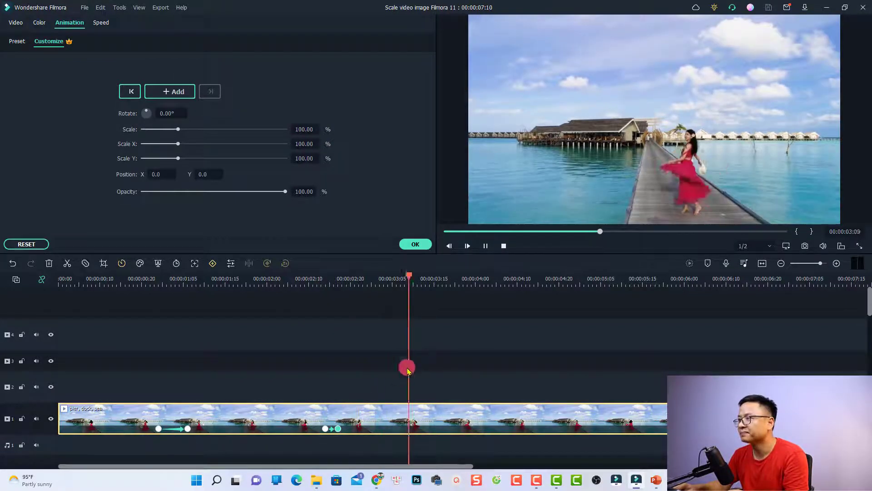
key("space")
Lengthen the zoom-out by moving its last keyframe to just past 00:00:02:20, preview it, and confirm the animation settings
left_click(338, 429)
left_click_drag(349, 432, 363, 432)
left_click(313, 279)
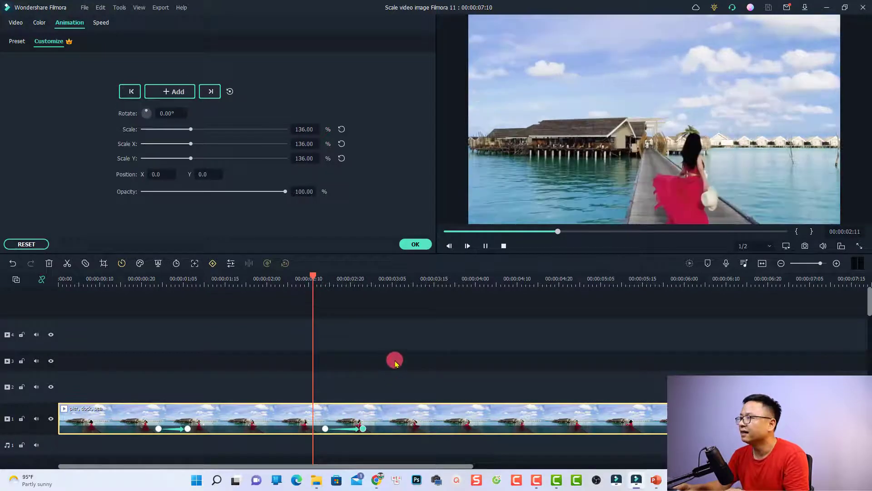
key("space")
key("space")
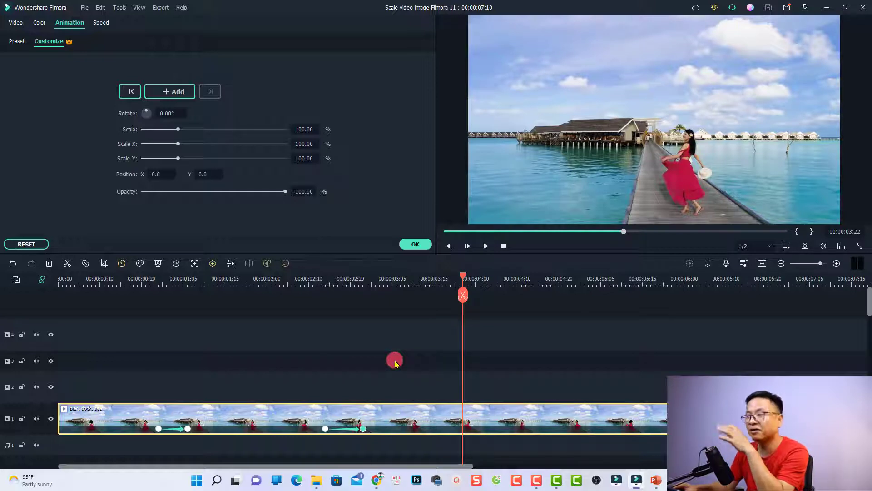
left_click(423, 244)
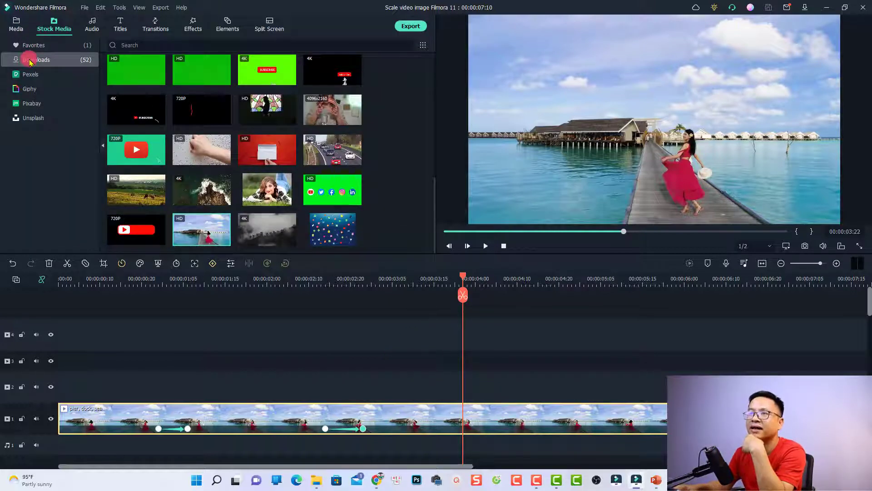
Place the stock photo of the woman lying on grass on video track 2 and delete the pier clip from track 1
left_click_drag(218, 276, 255, 403)
left_click(249, 414)
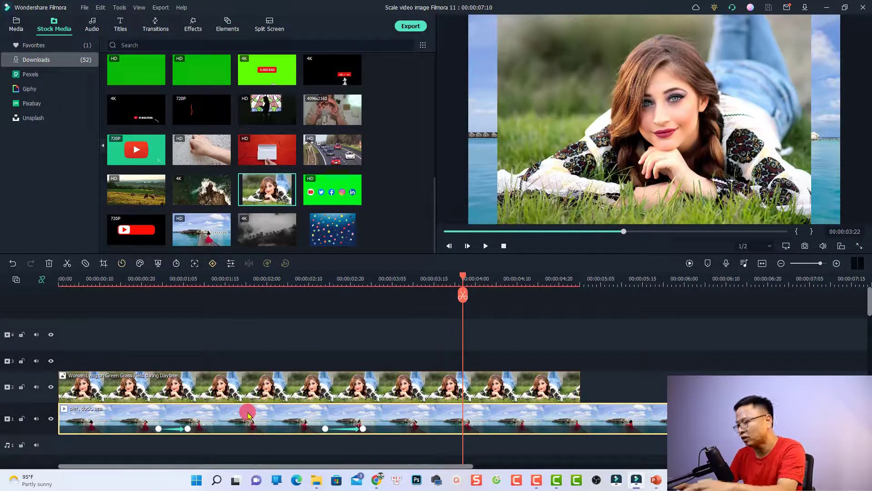
key("Delete")
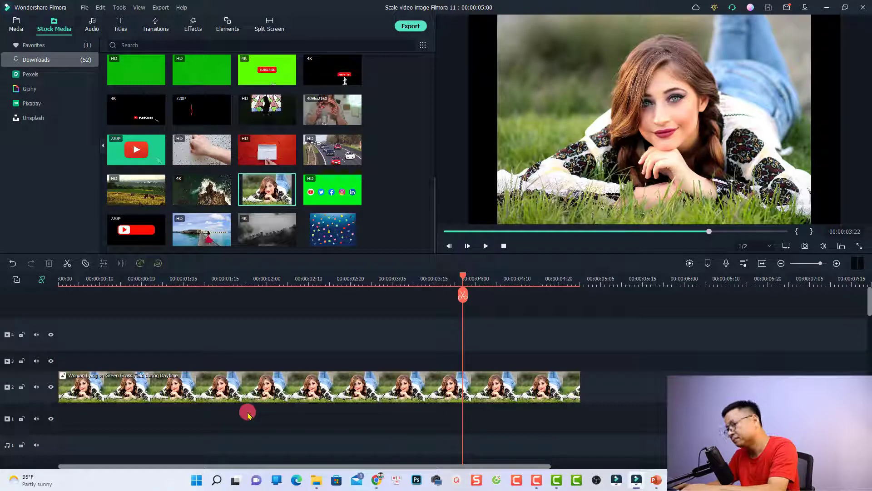
Set the woman photo's scale to 133% in its image transform settings and return the playhead to the start
left_click(129, 279)
left_click(140, 381)
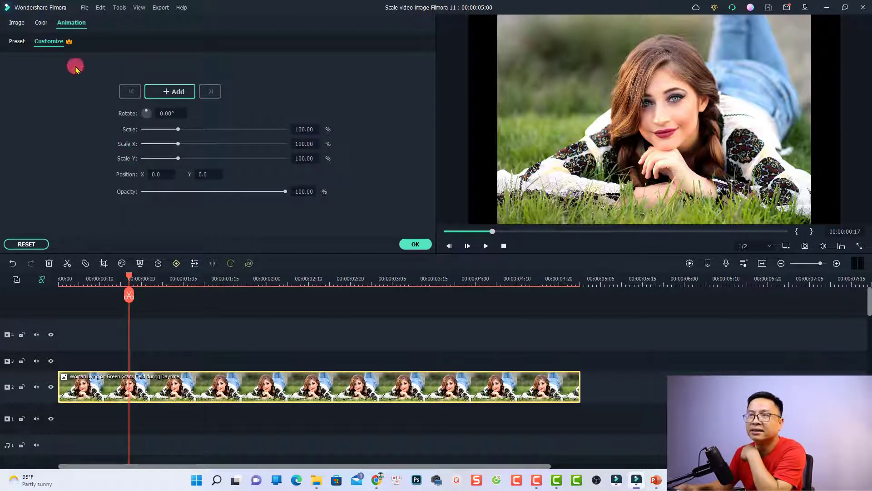
left_click(17, 23)
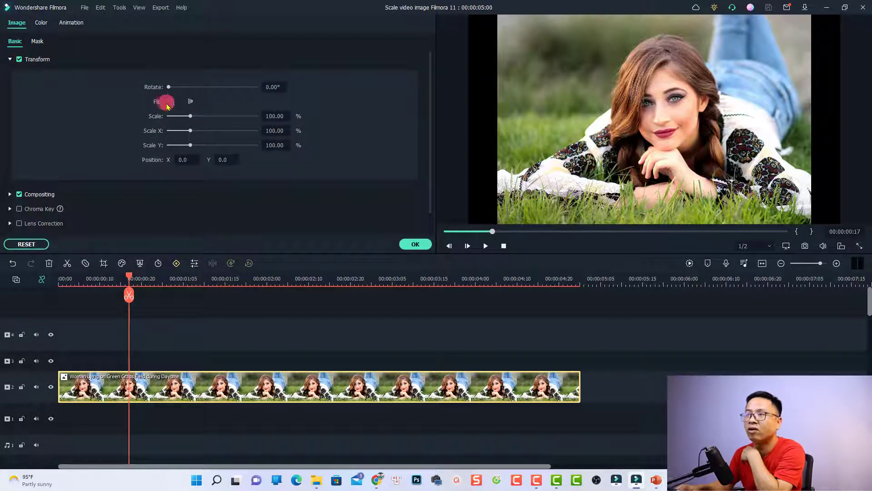
left_click_drag(190, 117, 199, 120)
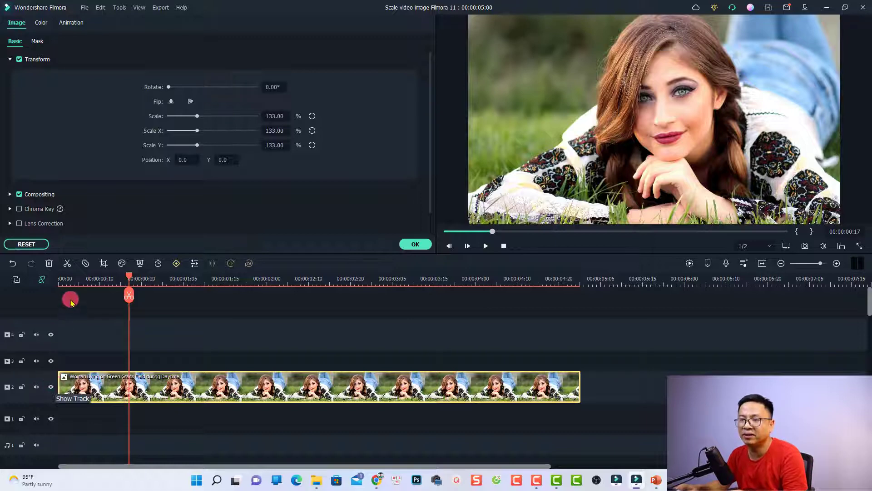
left_click(60, 279)
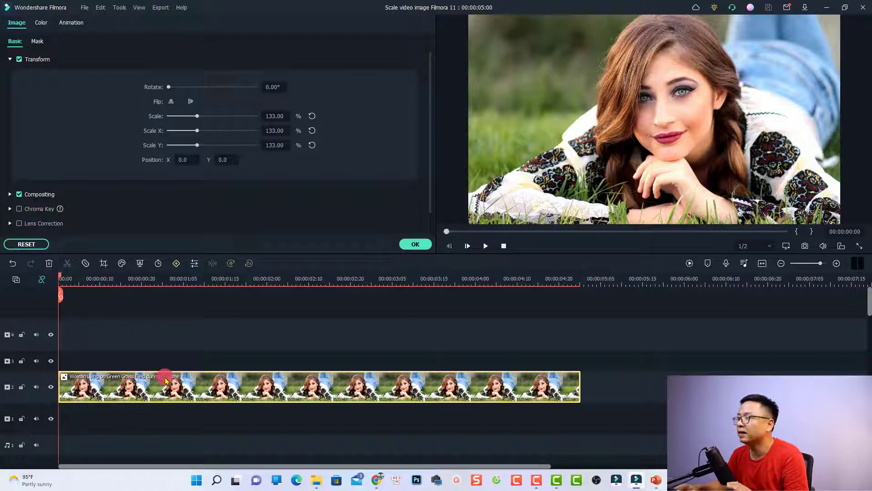
Split the woman photo at 00:00:01:13 and scale its second part down to 46%
key("space")
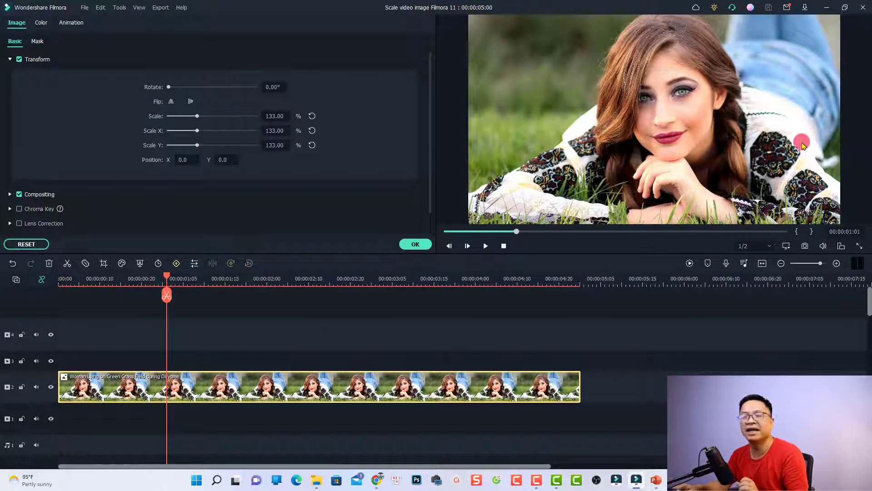
key("space")
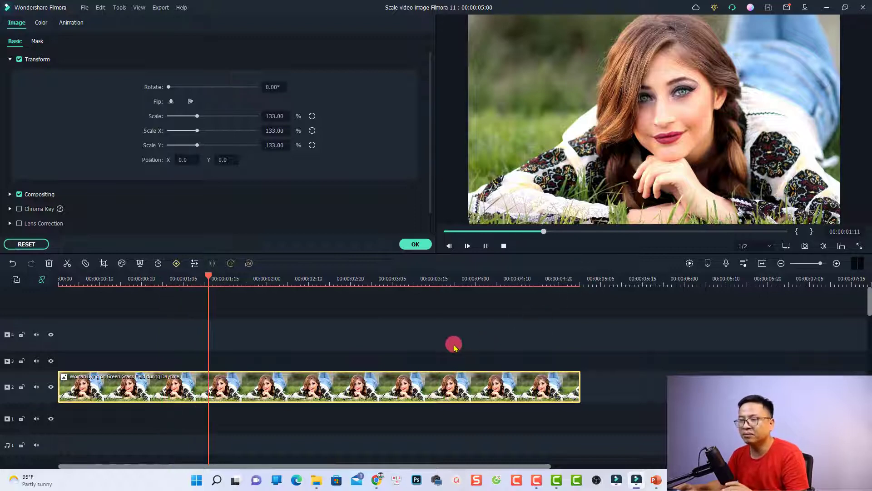
key("space")
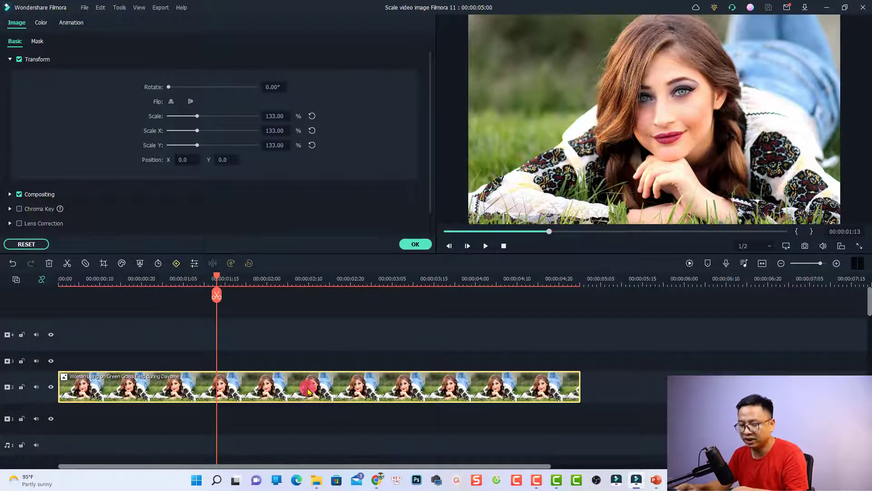
key("ctrl+b")
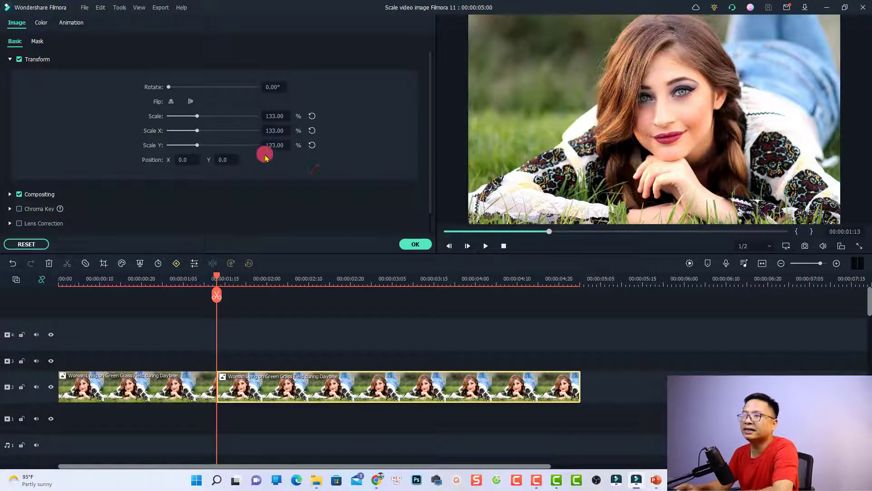
left_click_drag(198, 118, 179, 124)
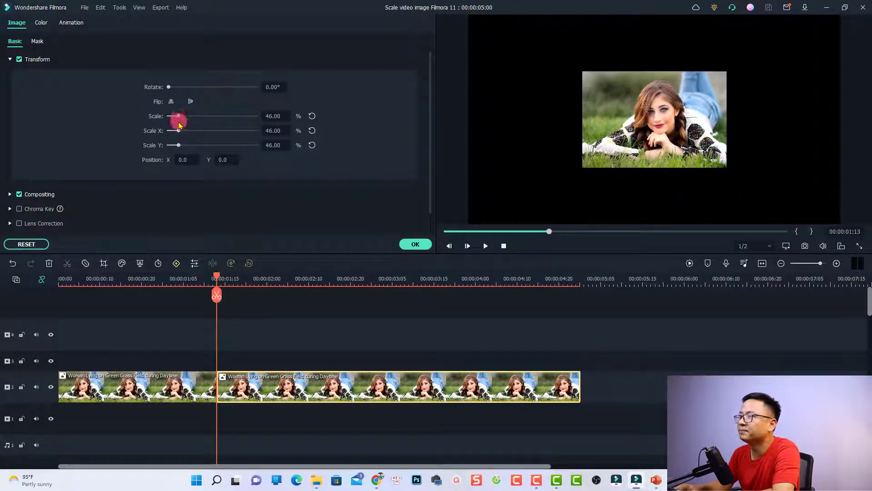
Preview the abrupt scale change across the cut, starting from about 00:00:00:18
left_click(133, 285)
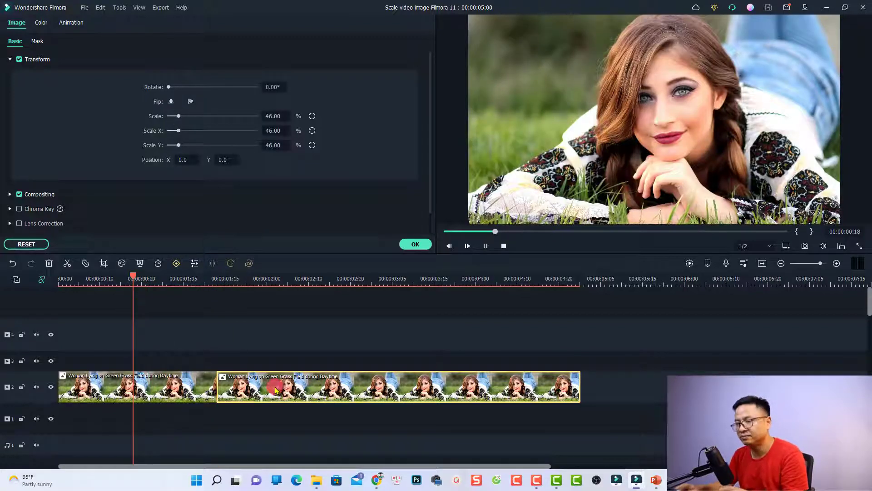
key("space")
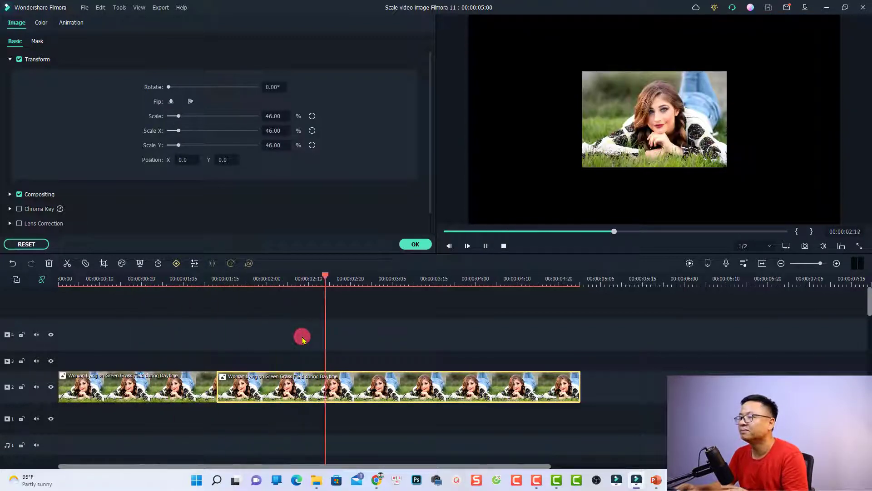
key("space")
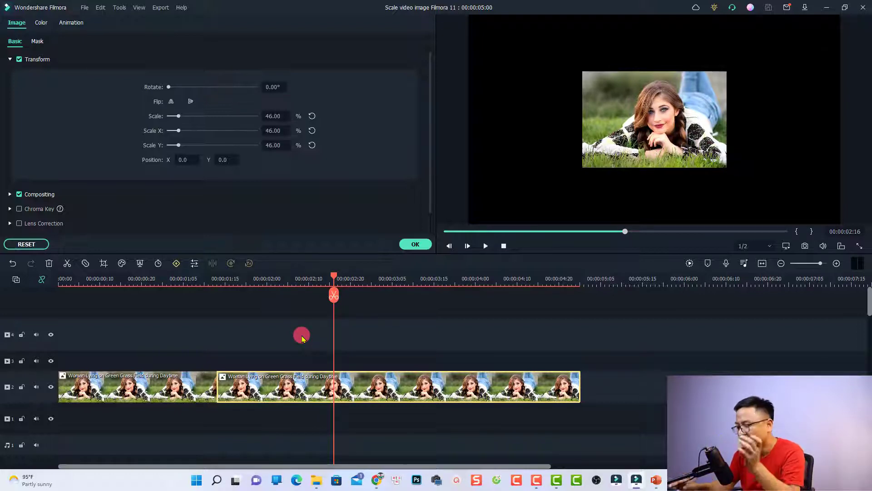
Delete the scaled-down second part and extend the remaining woman photo to 00:00:03:12
key("Delete")
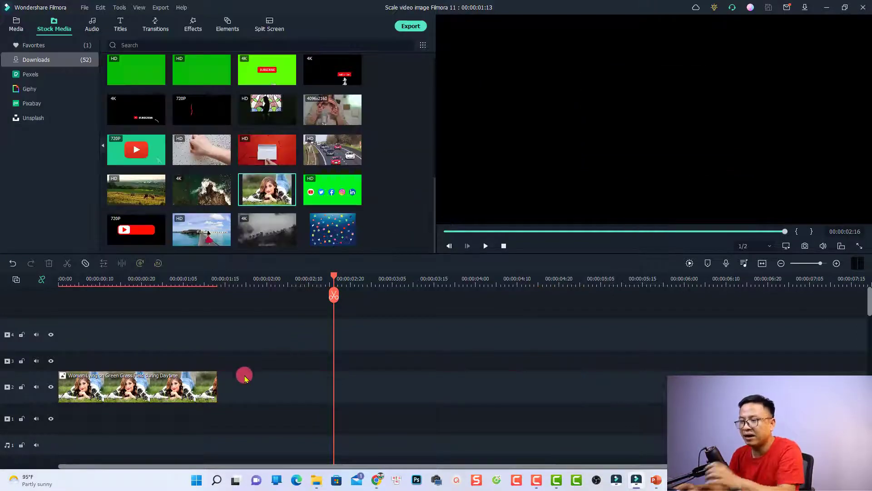
left_click(214, 388)
left_click_drag(215, 390, 422, 390)
Add a keyframe to the woman photo at 00:00:00:12 and a second one at 00:00:00:17 with the scale set to 43%
left_click(67, 281)
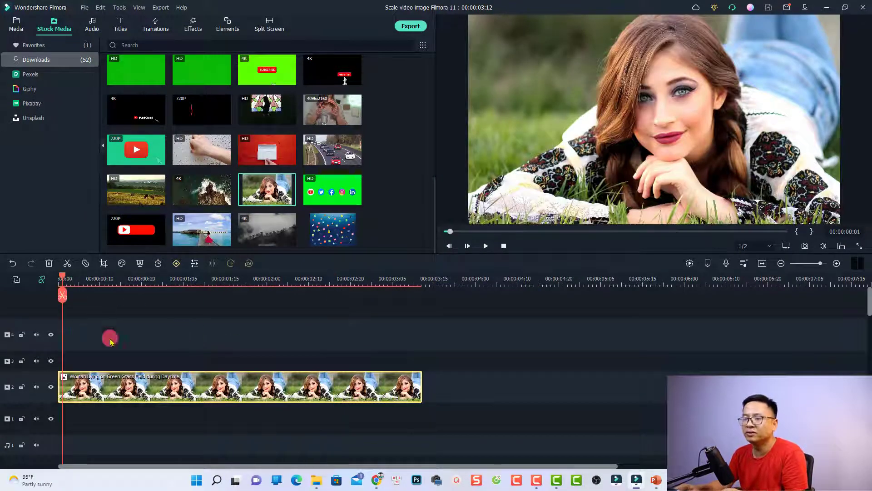
key("space")
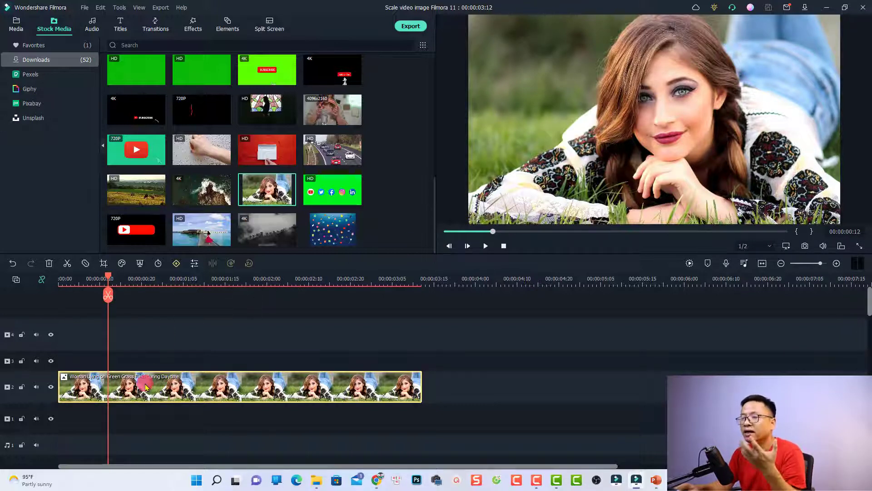
left_click(176, 263)
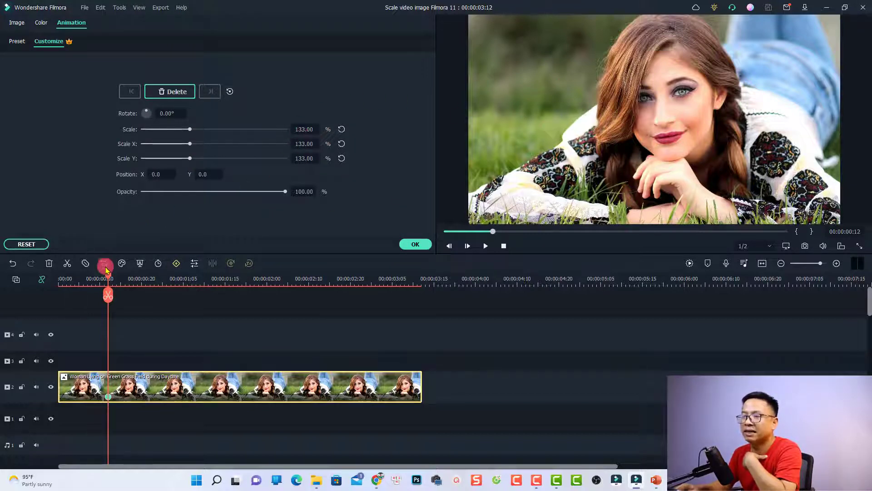
left_click_drag(109, 275, 129, 282)
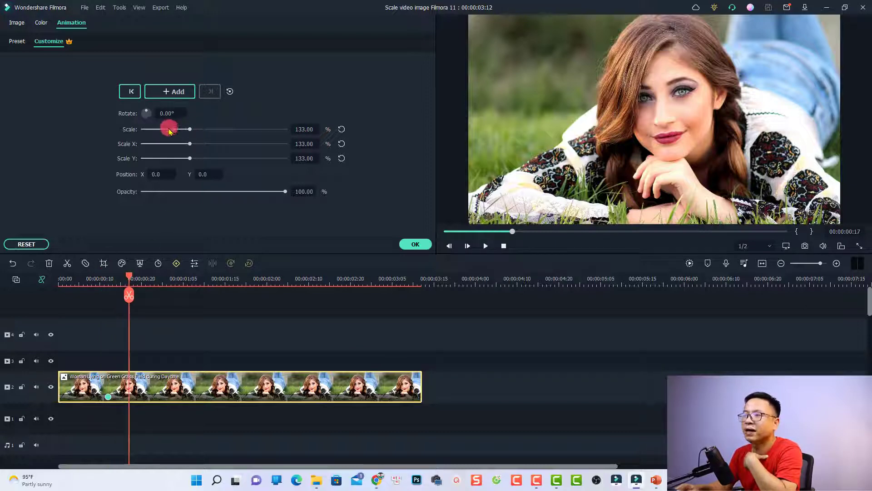
left_click_drag(184, 130, 157, 130)
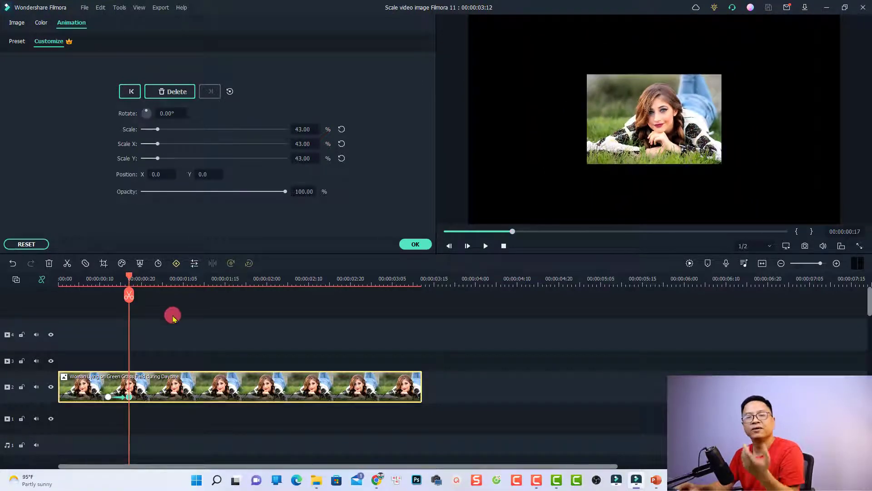
Preview the photo's zoom-out animation from near the start and stop playback at 00:00:01:20
left_click(64, 281)
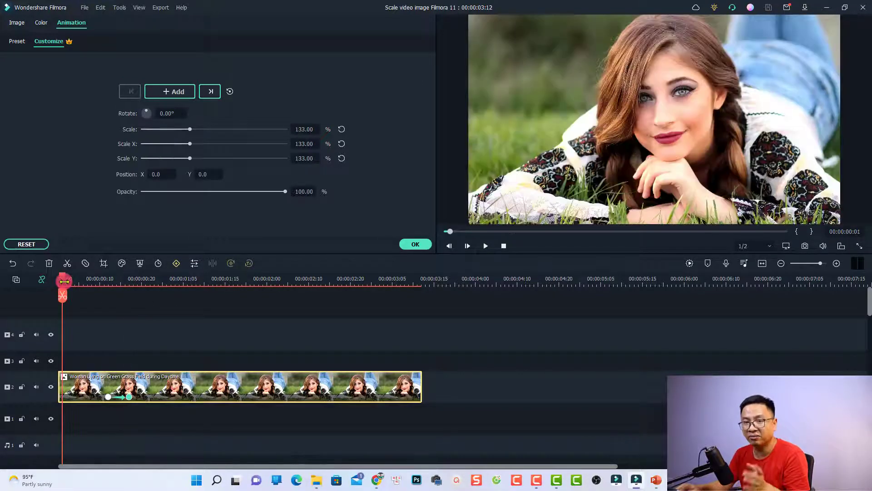
key("space")
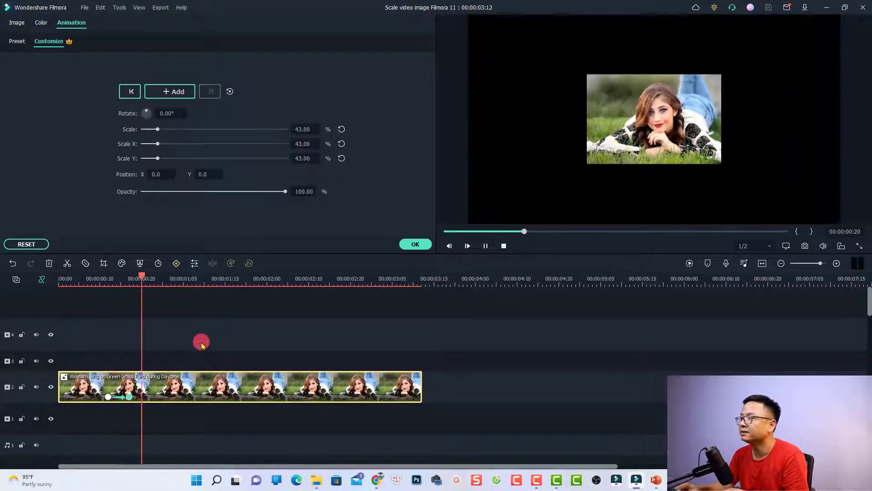
key("space")
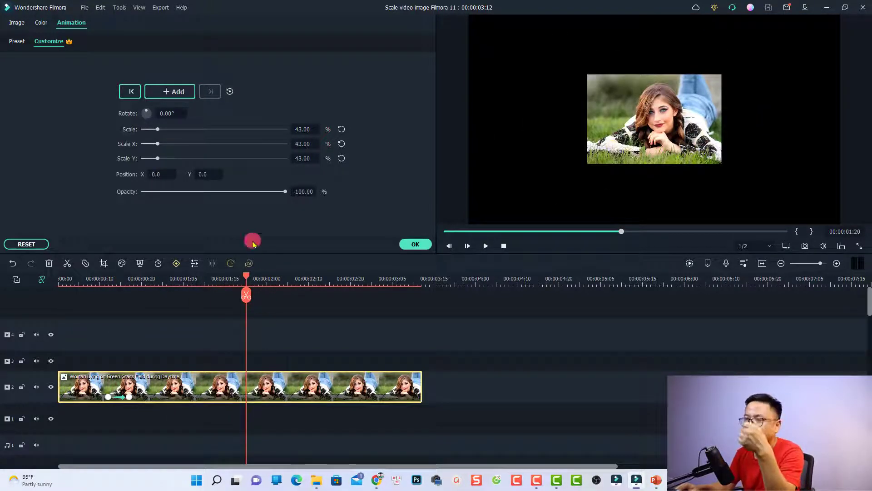
Add a keyframe at 00:00:01:20 that holds the current scale, and another at 00:00:01:24 with the scale set to 231%
left_click(175, 91)
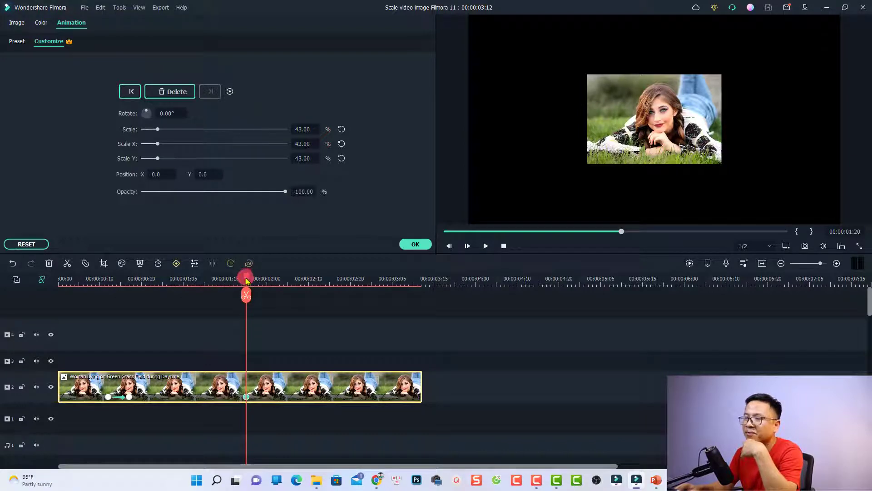
left_click_drag(248, 280, 264, 294)
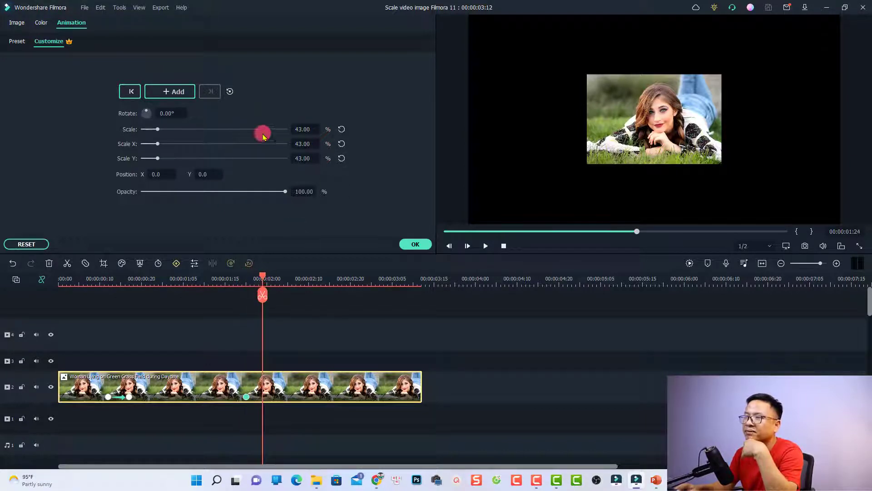
left_click_drag(158, 132, 224, 139)
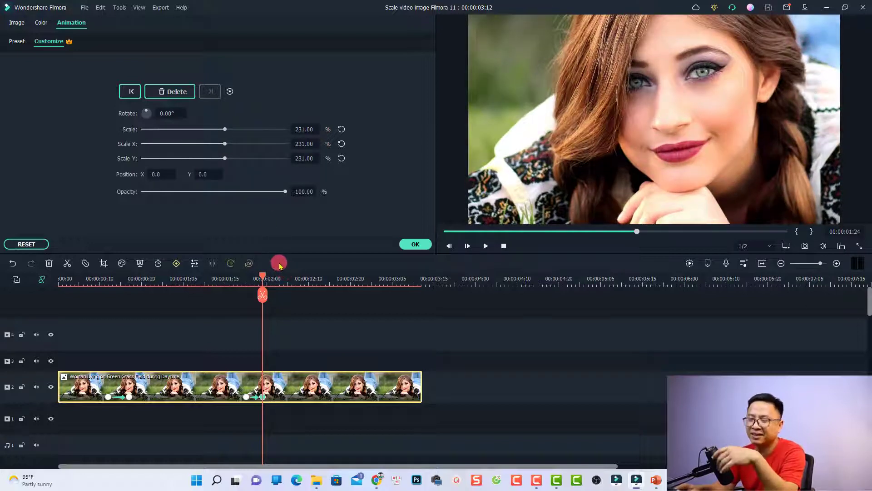
Preview the zoom-out and zoom-in animations together from 00:00:00:08
left_click(91, 279)
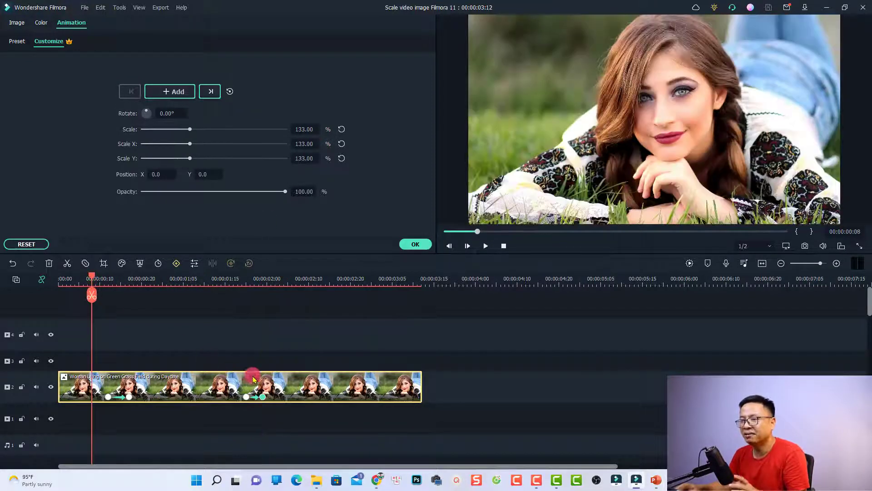
key("space")
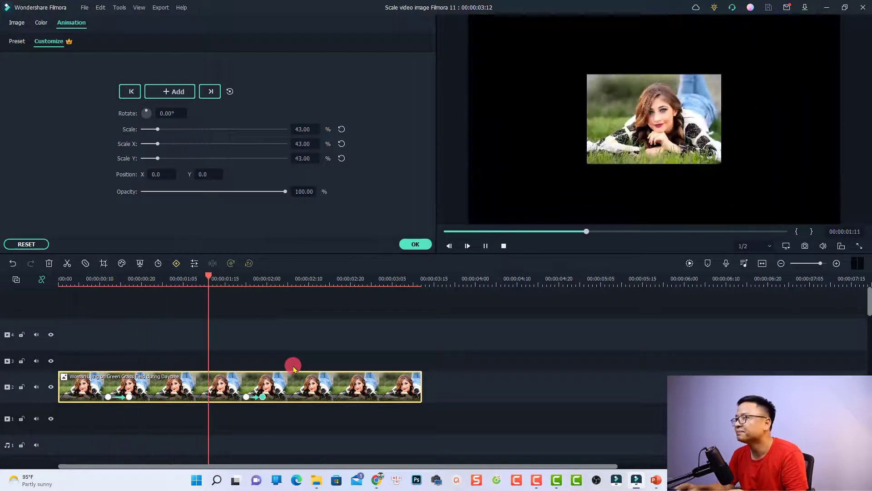
key("space")
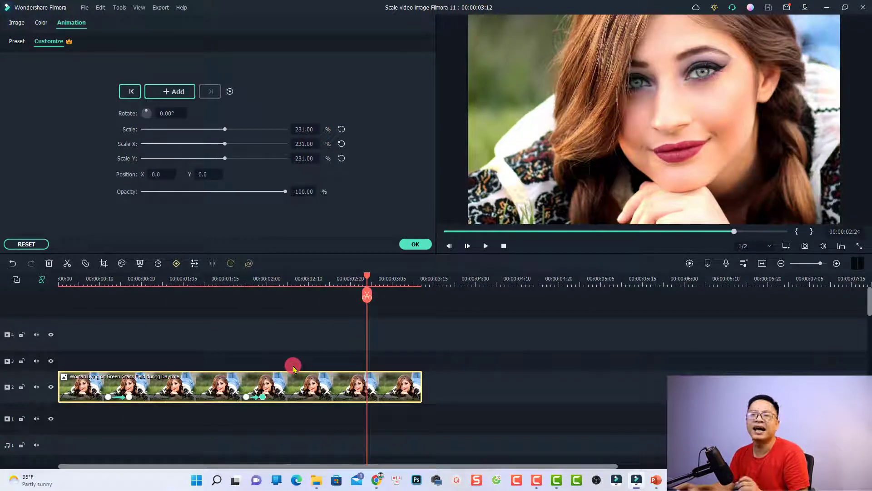